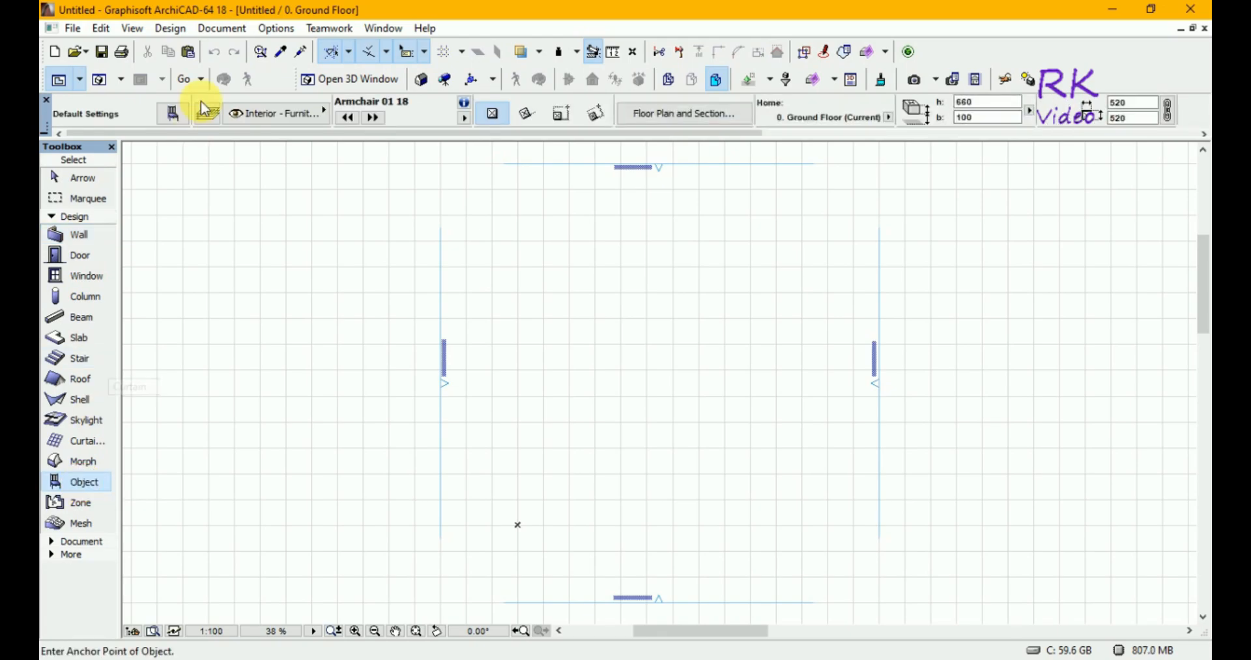
Browse the Decoration 18, Health and Recreation 18 and Kitchen Cabinets 18 folders in the object default settings.
left_click(172, 116)
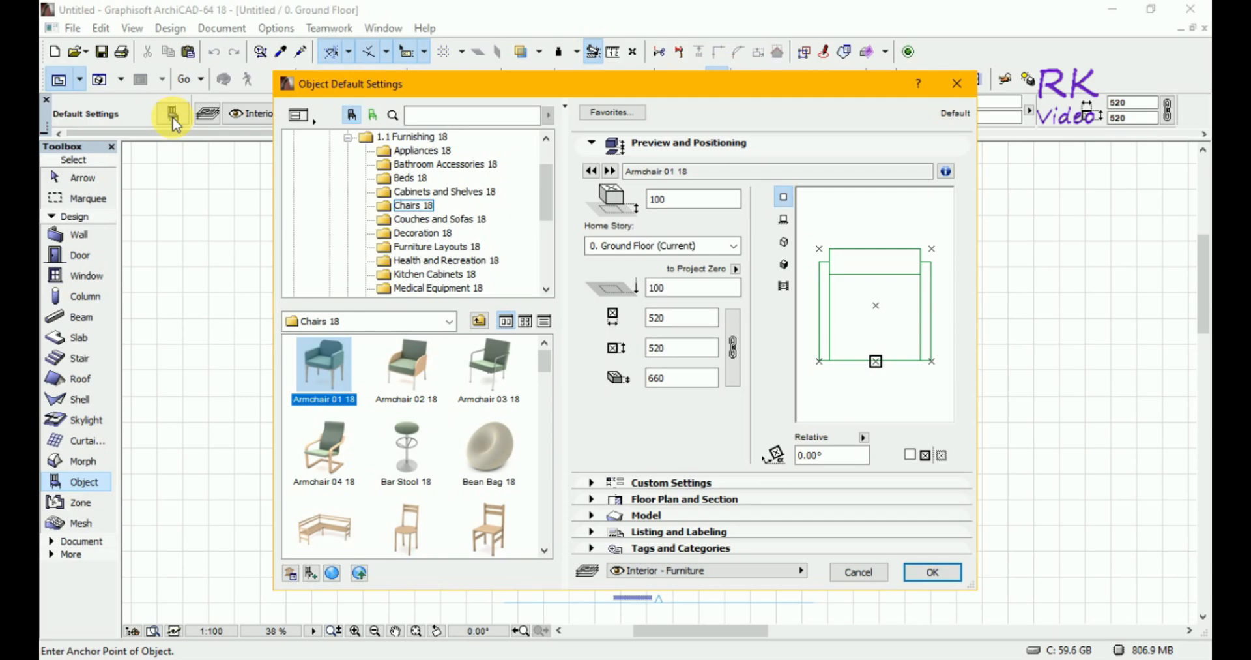
left_click(418, 234)
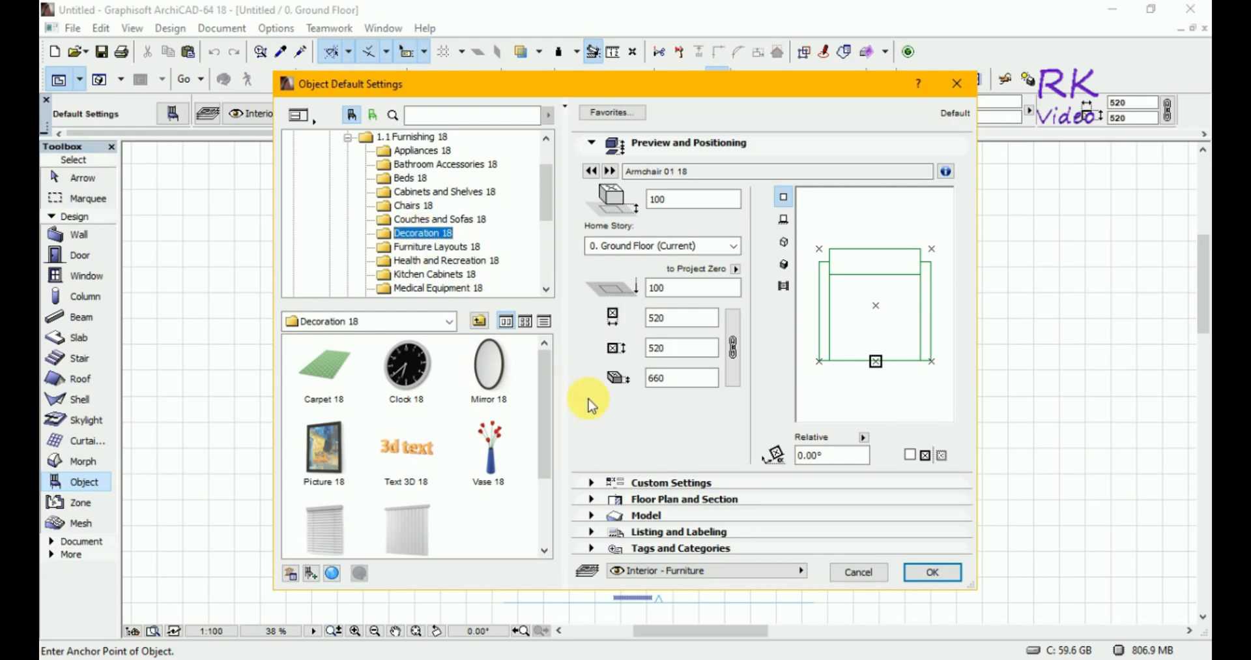
left_click_drag(542, 405, 545, 454)
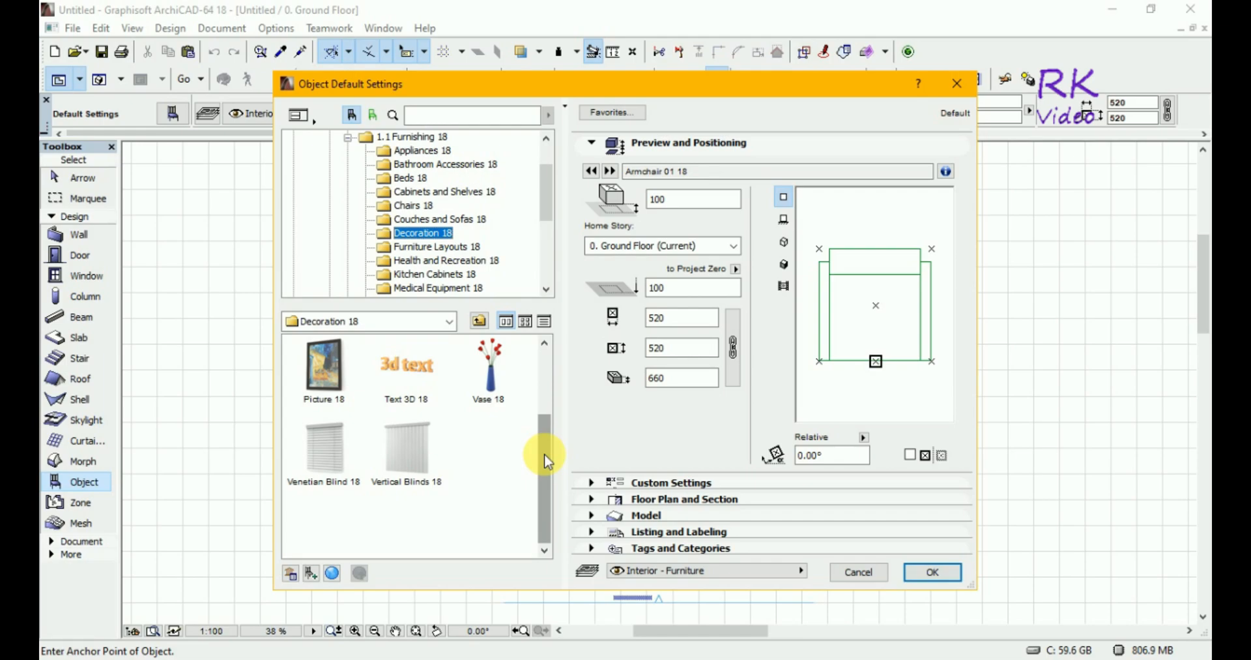
left_click(464, 262)
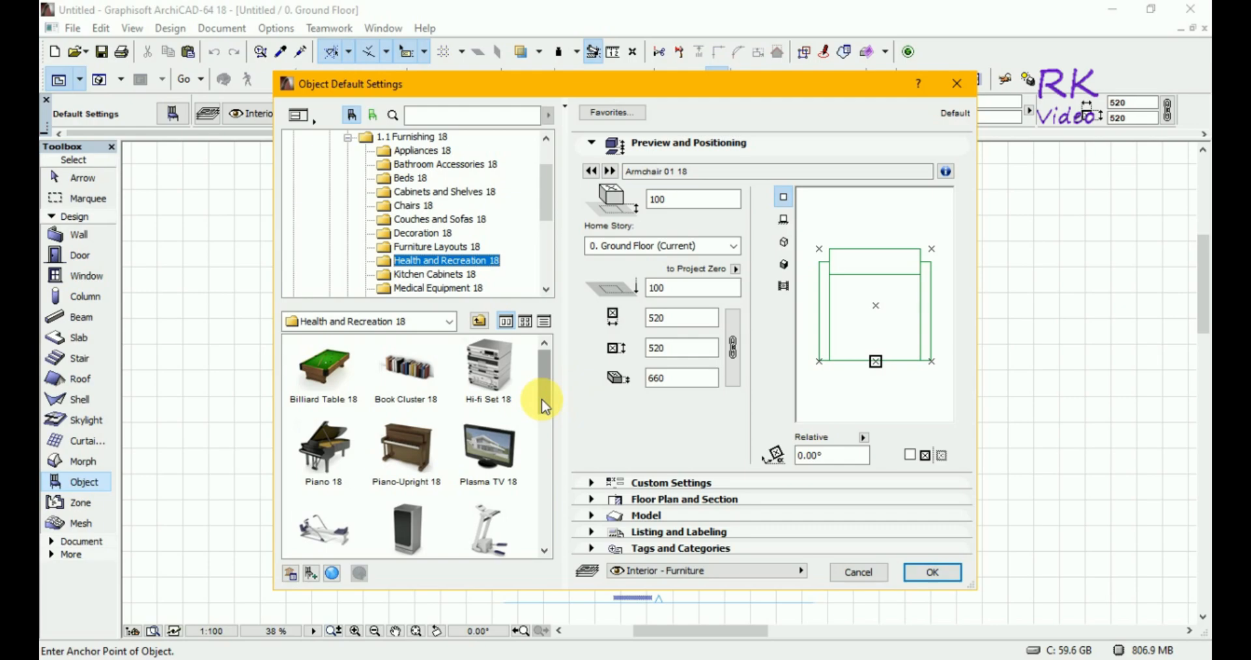
left_click_drag(542, 398, 543, 443)
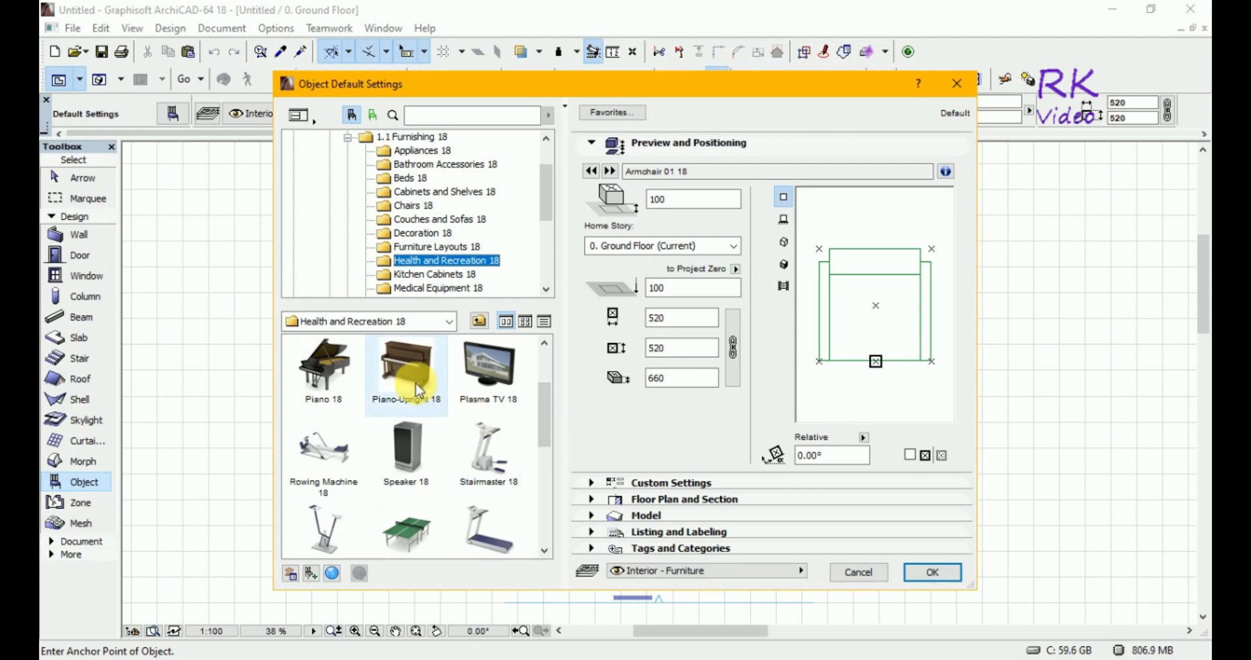
left_click_drag(546, 451, 547, 490)
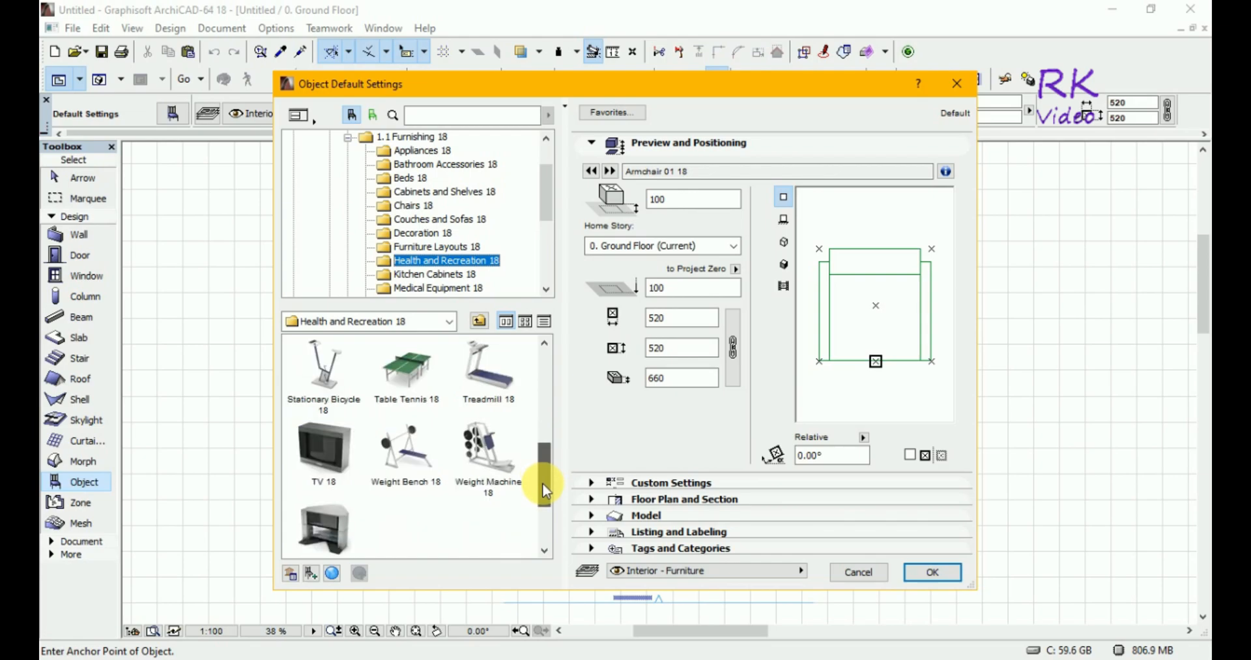
left_click(450, 274)
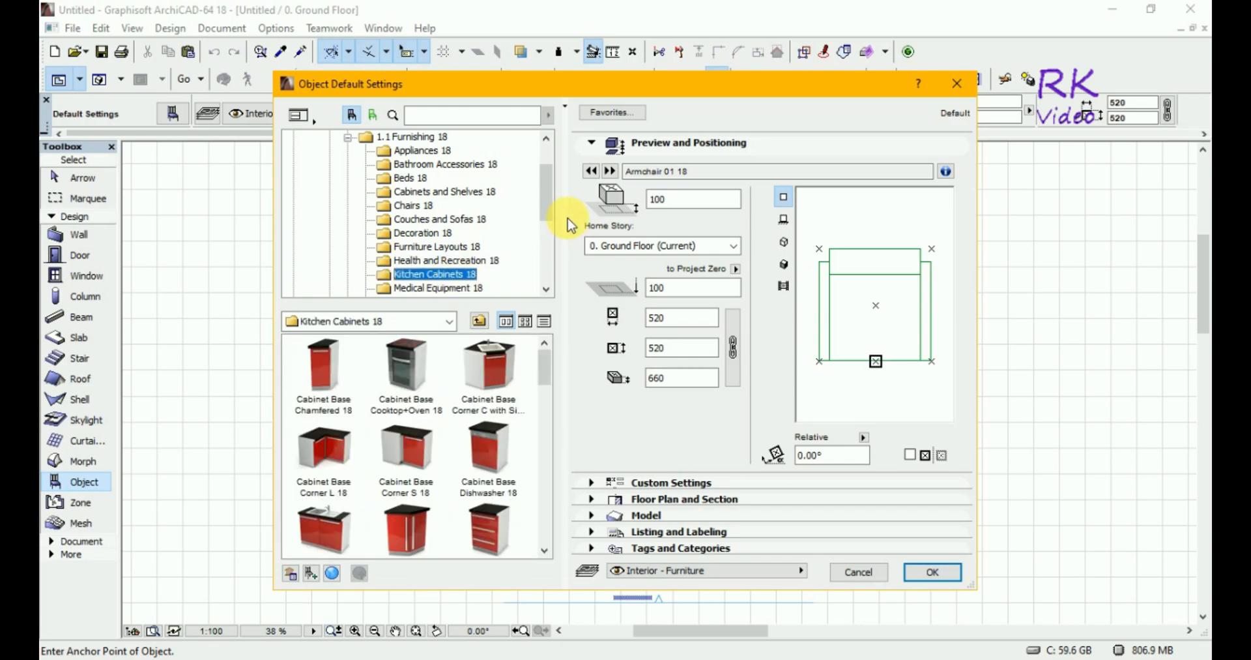
left_click_drag(551, 199, 546, 219)
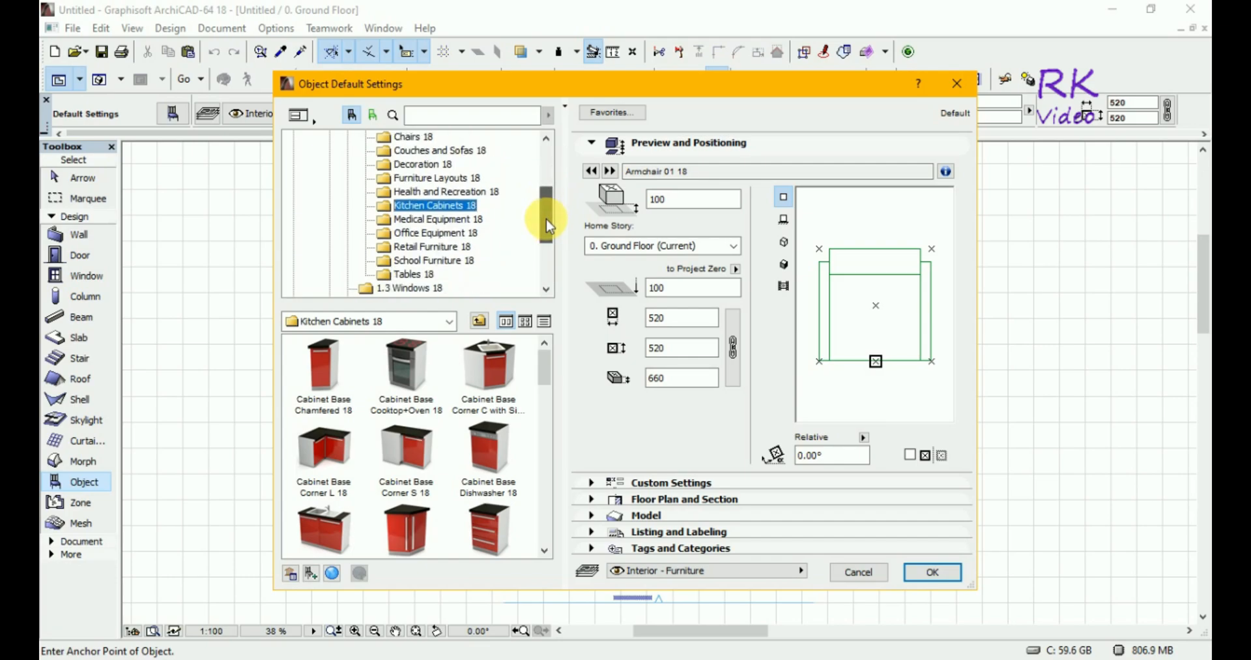
Choose Kiddie Chair 18 from the School Furniture 18 folder and place it at the project origin on the ground floor.
left_click(440, 261)
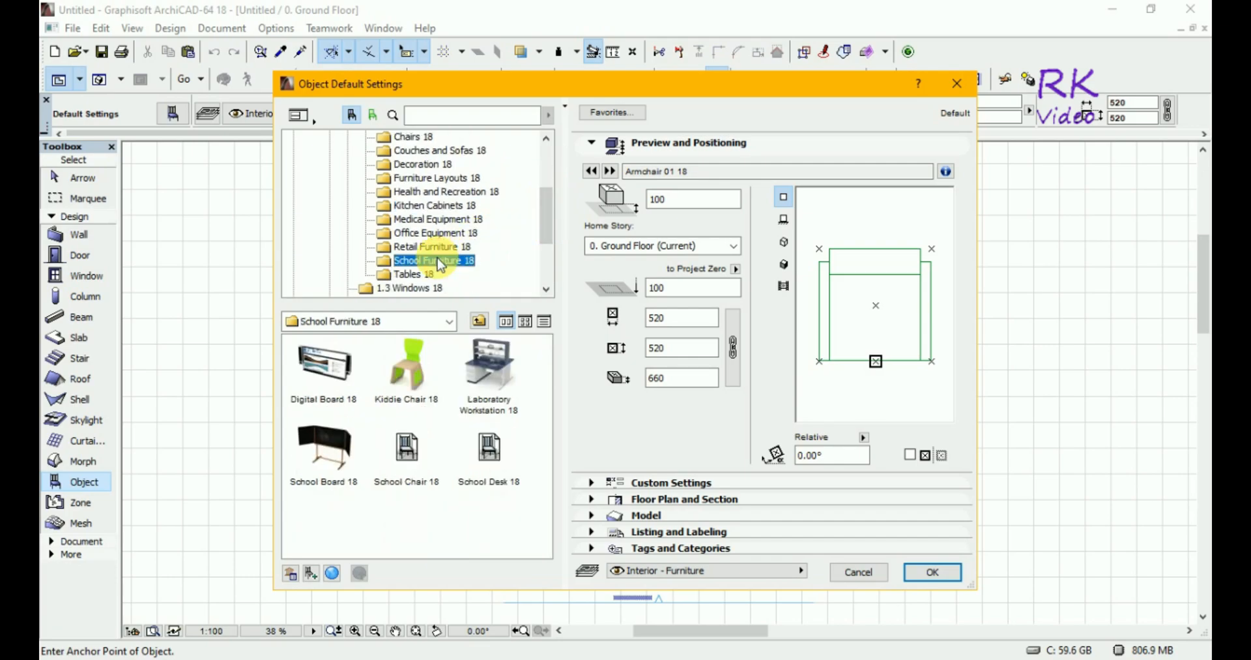
left_click(413, 357)
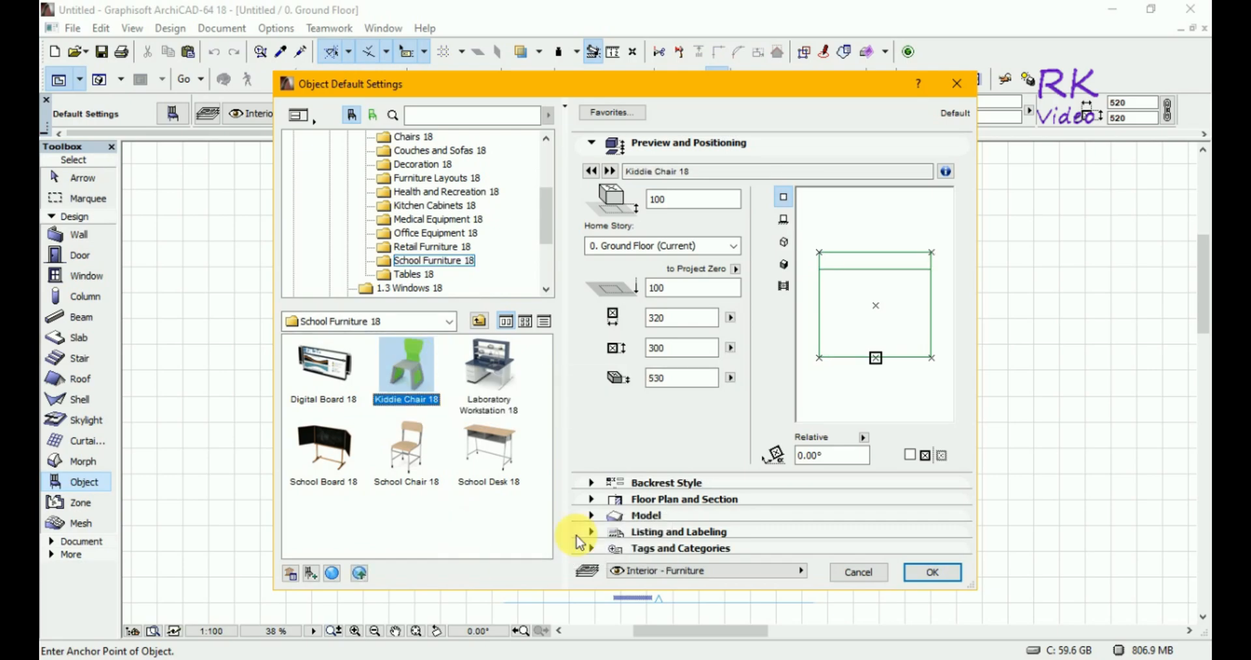
left_click(911, 573)
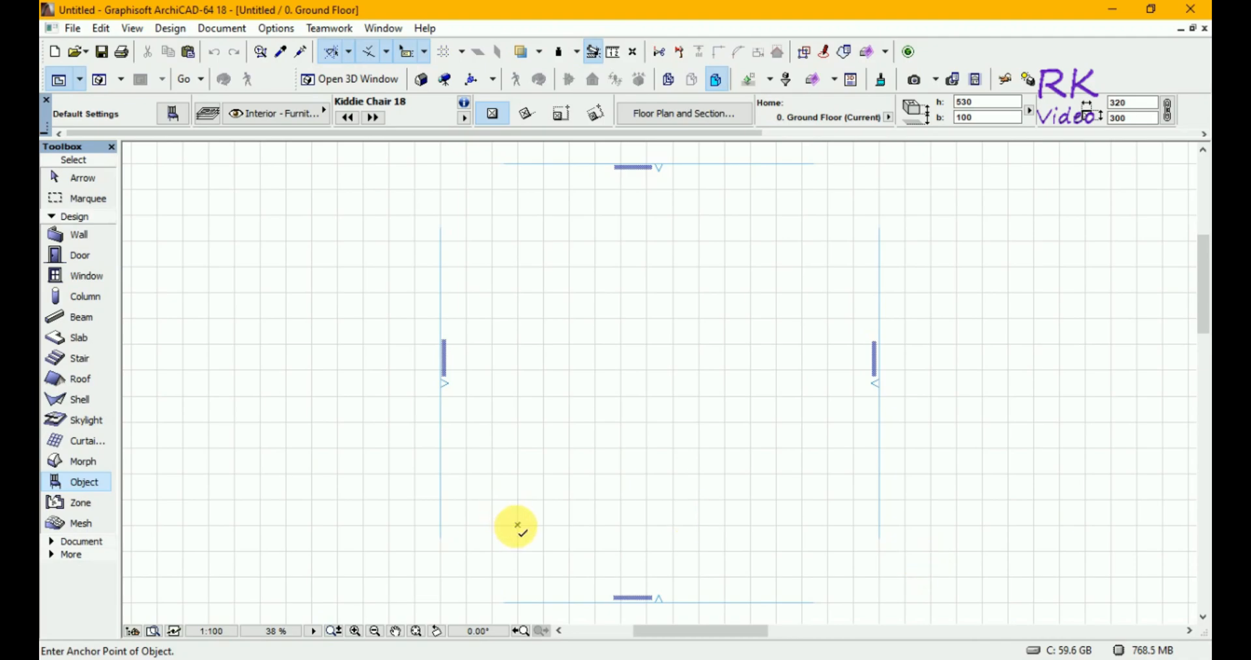
left_click(518, 525)
Examine the placed chair up close in the floor plan and from different angles in the 3D view.
left_click(355, 633)
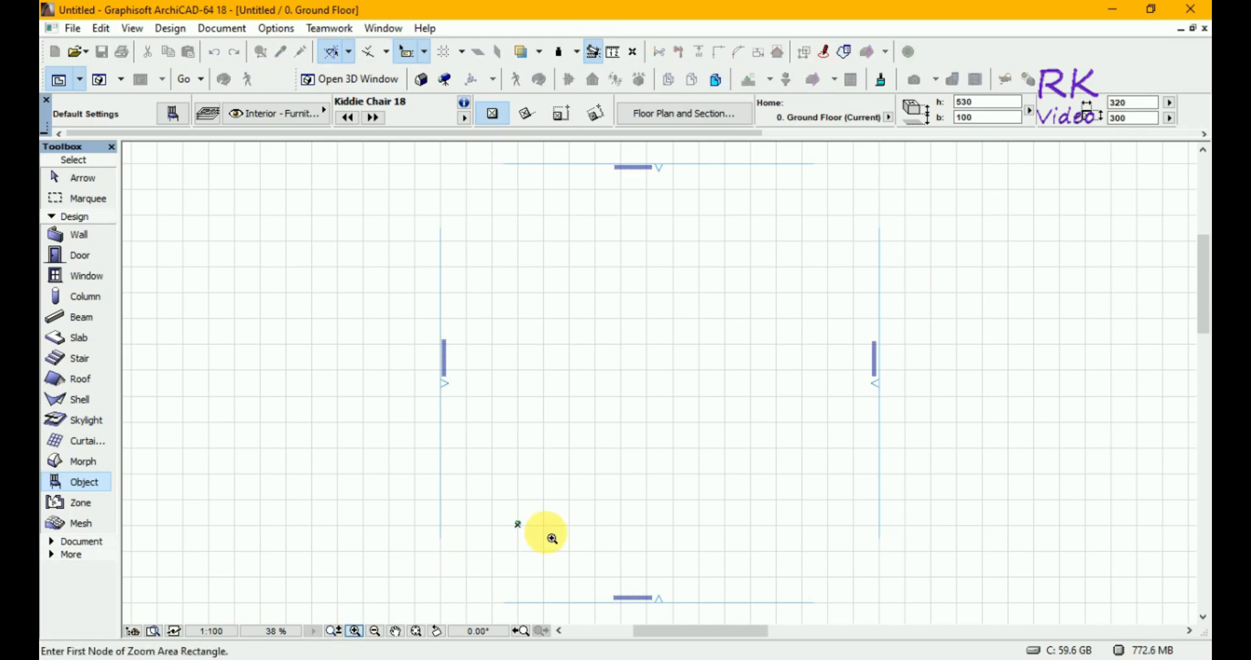
left_click(512, 519)
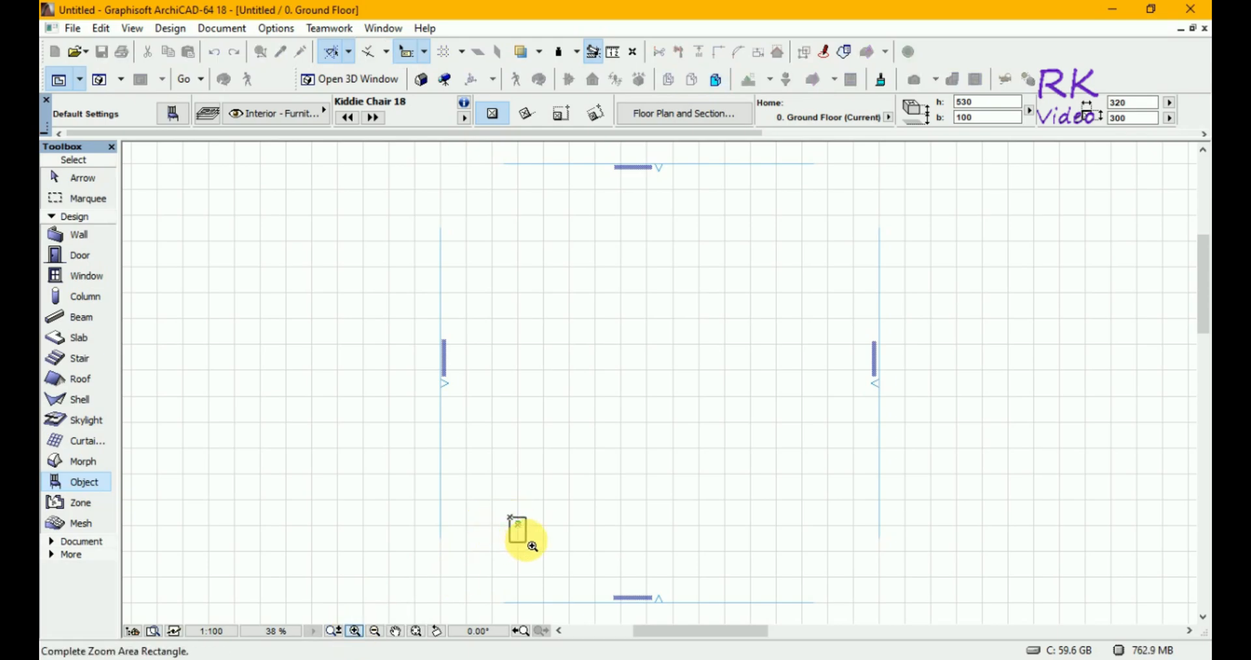
left_click(528, 536)
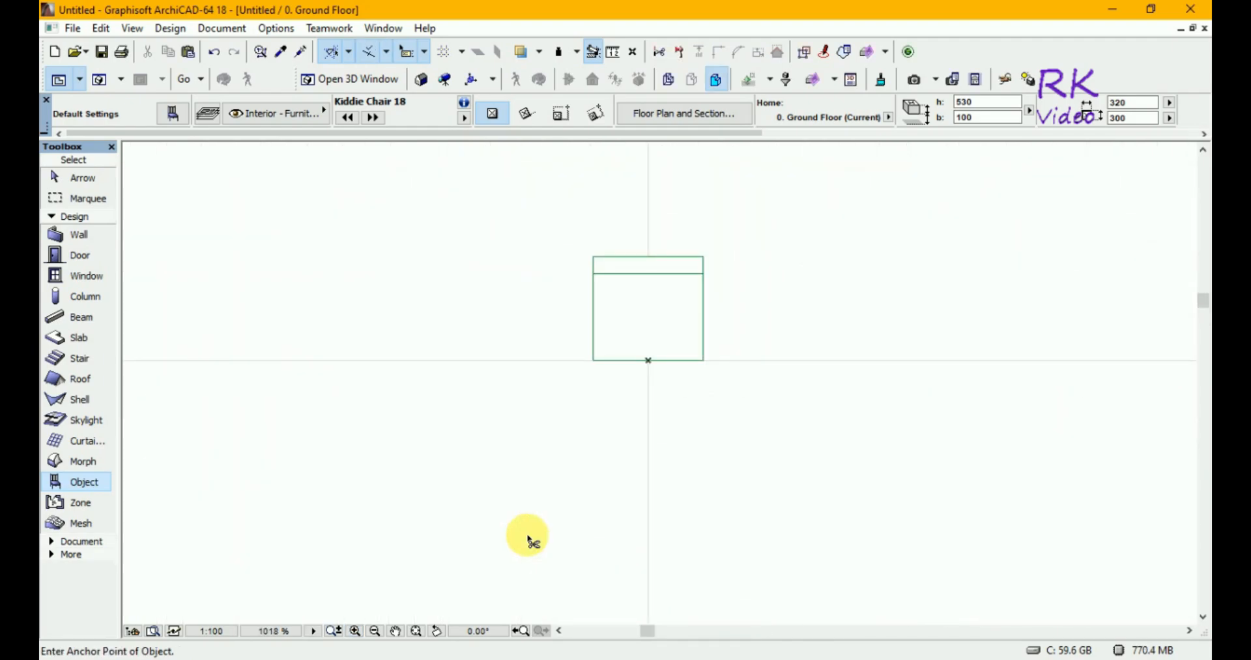
key("F3")
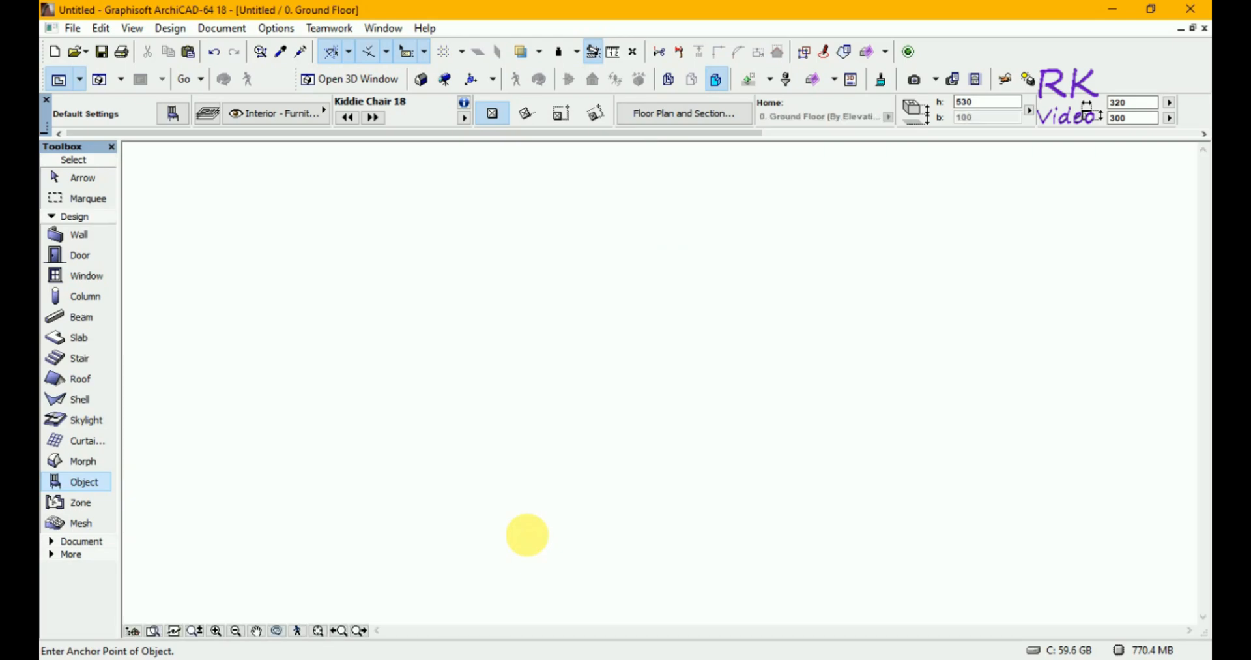
left_click(531, 539)
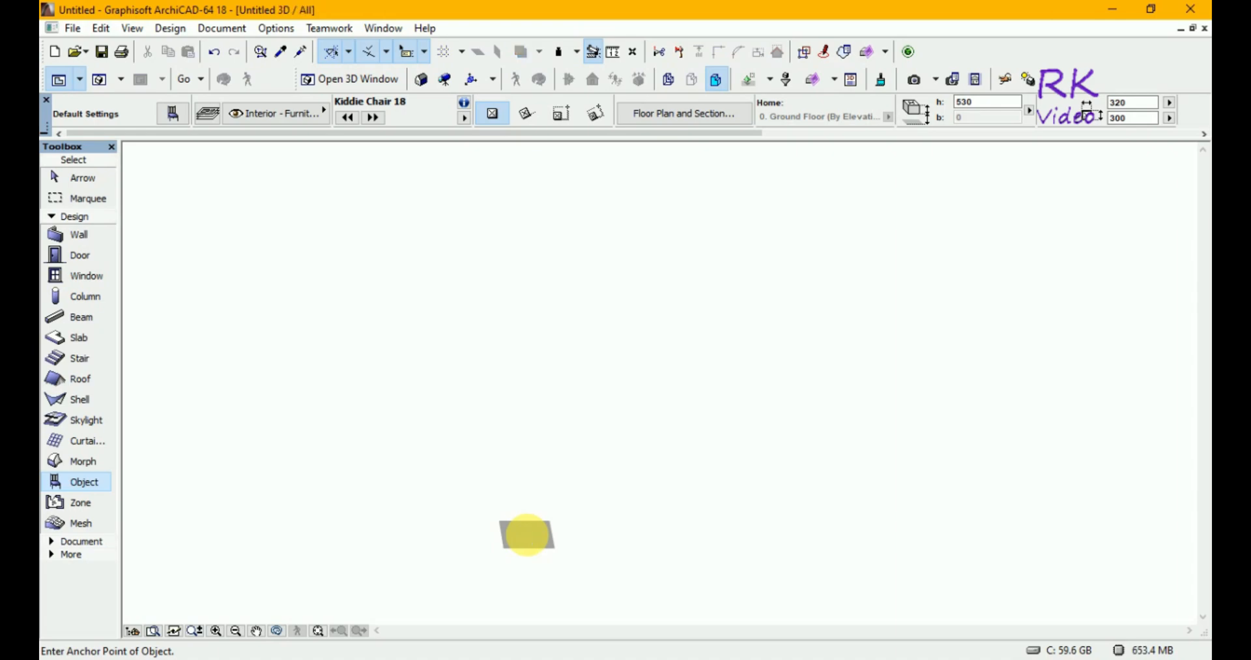
left_click(532, 539)
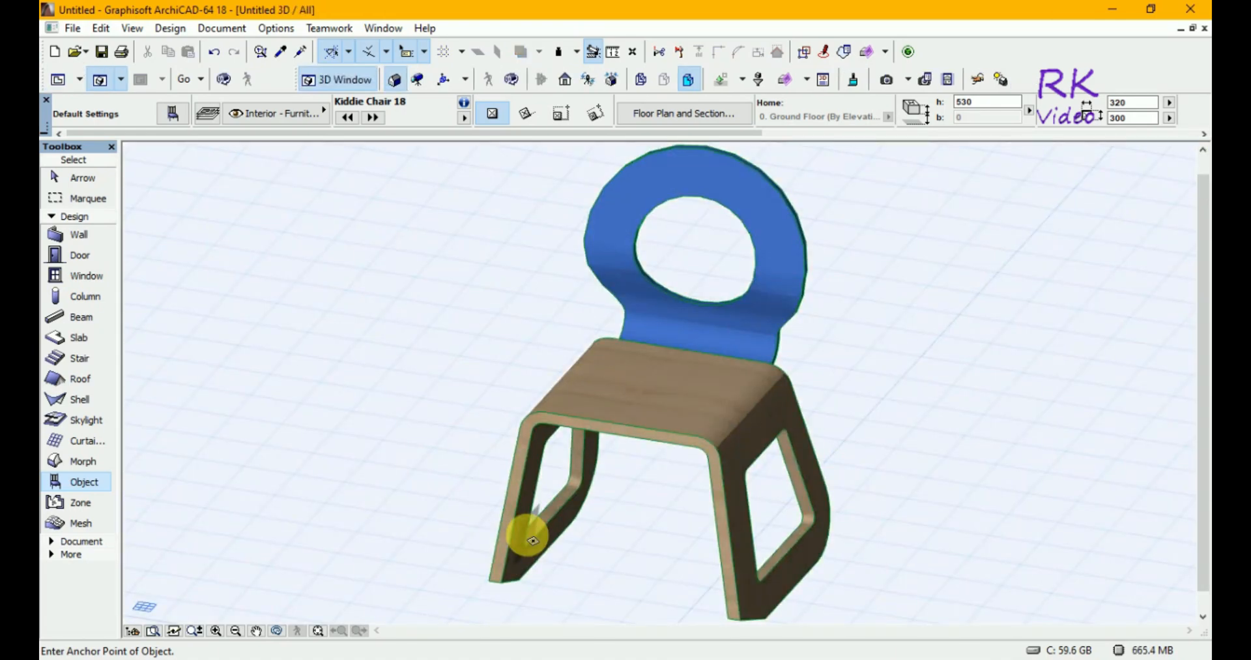
key("o")
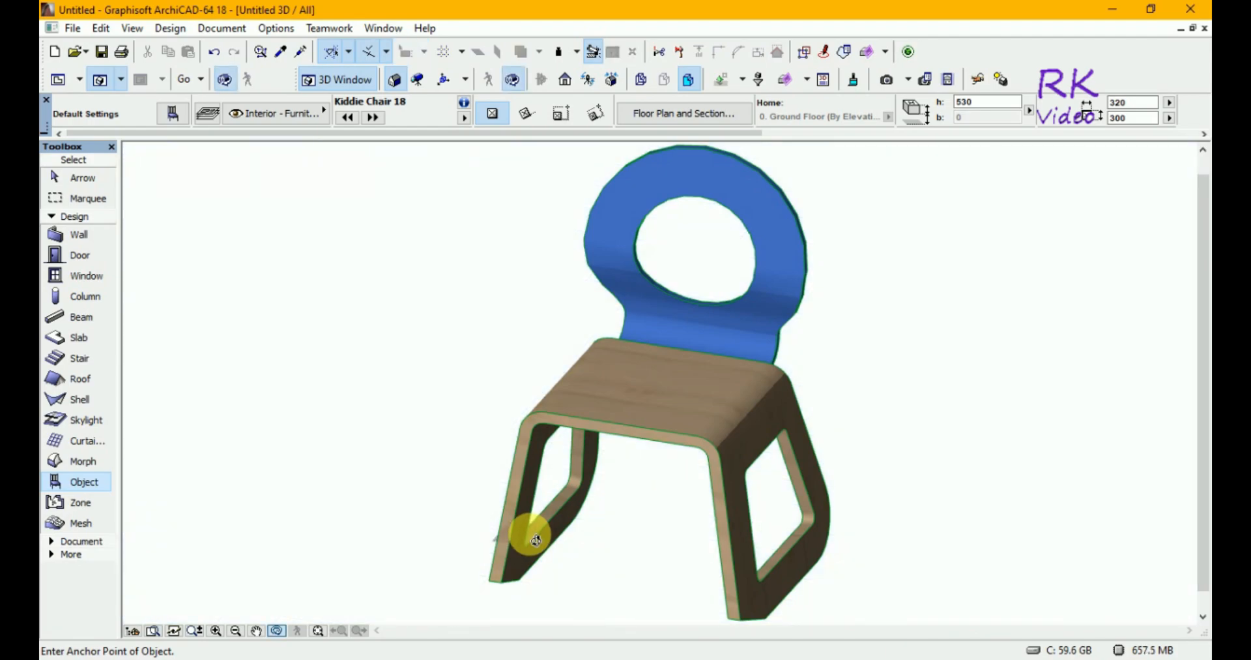
left_click_drag(829, 519, 728, 510)
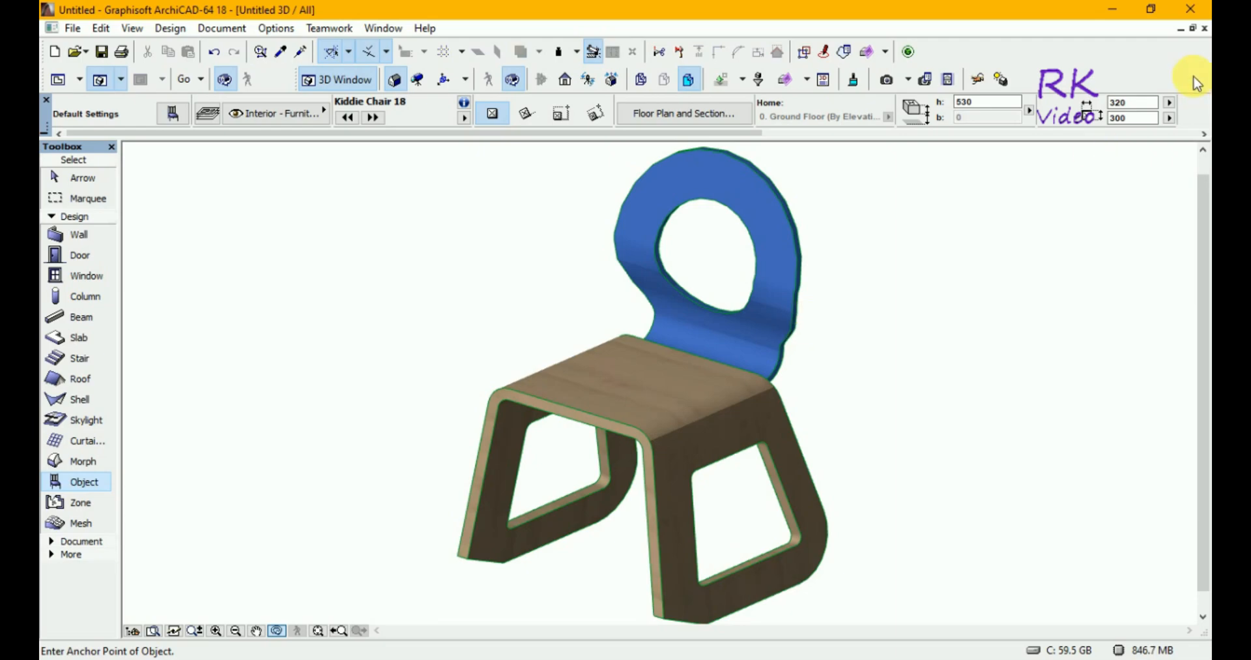
Close the 3D window and reduce the ground floor plan to a small floating window framed on the chair.
left_click(1193, 29)
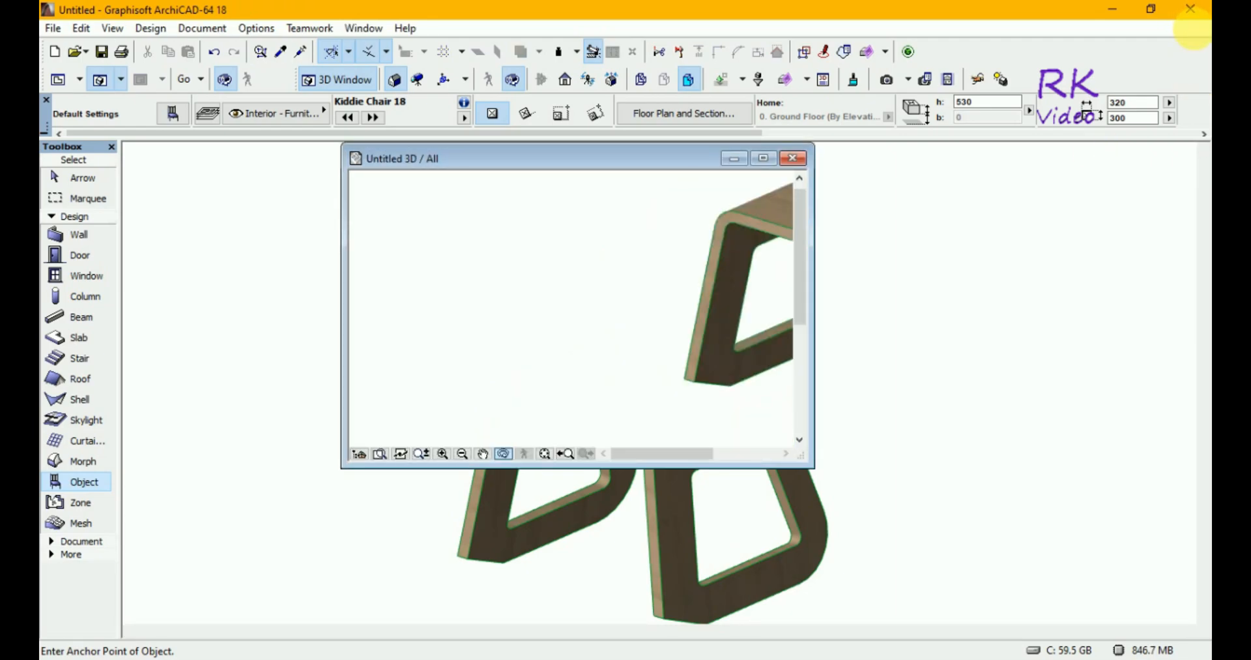
left_click(793, 159)
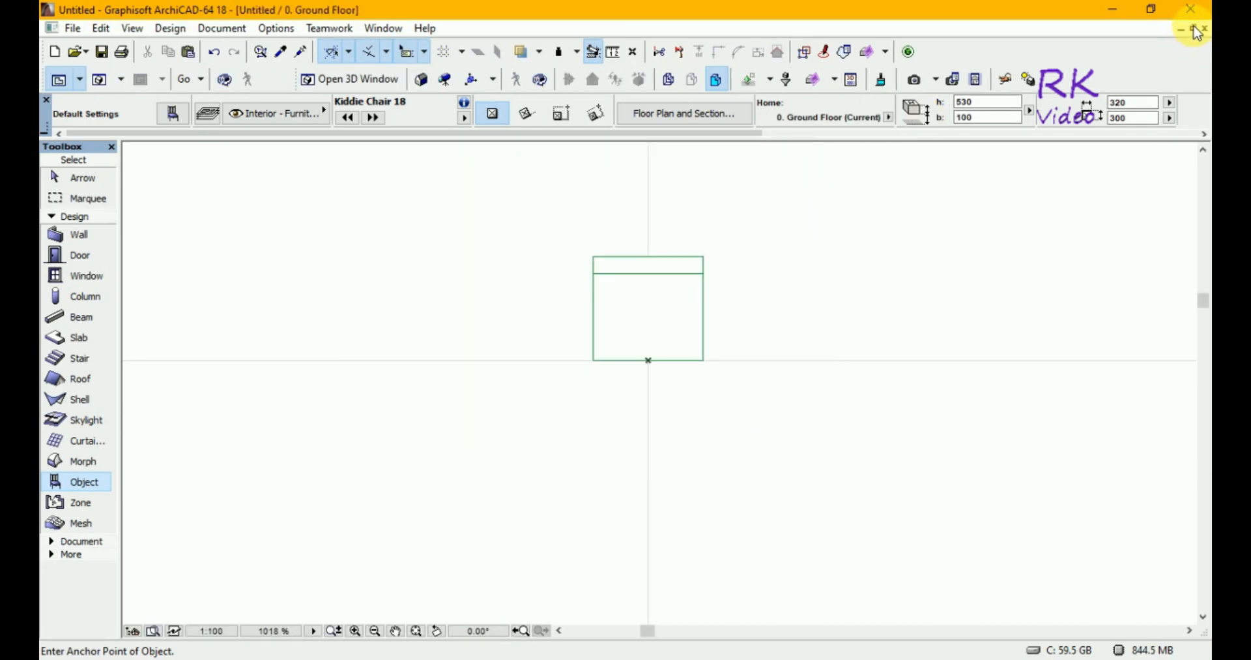
left_click(1194, 29)
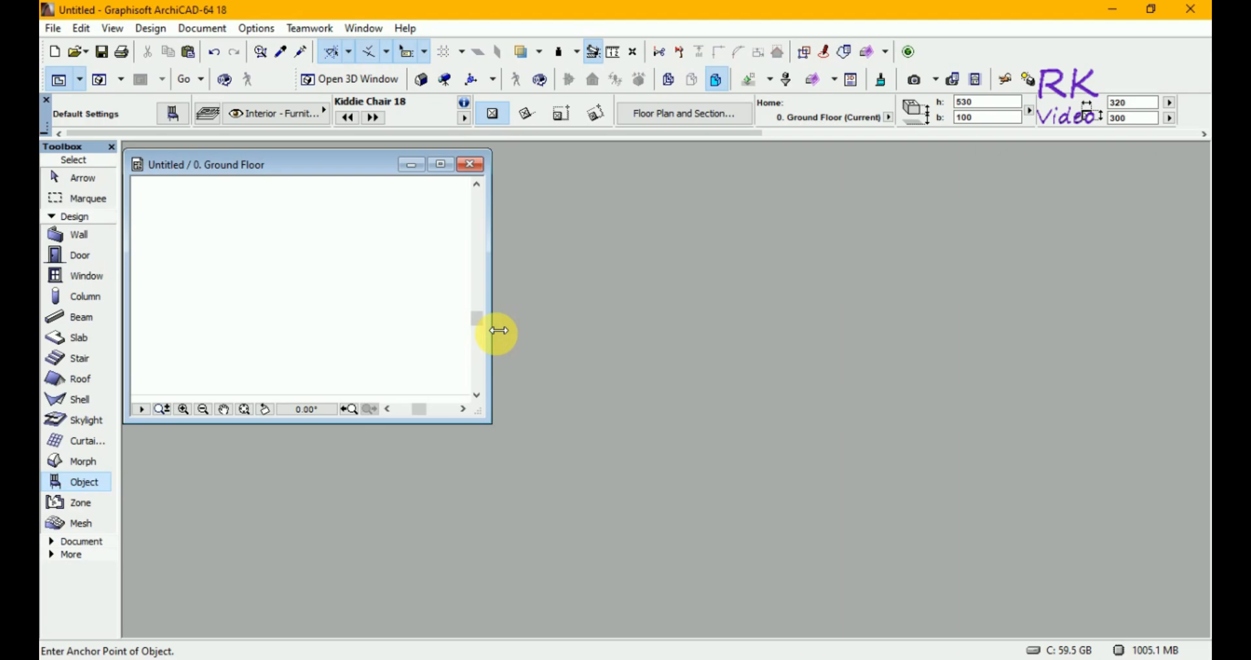
left_click(245, 410)
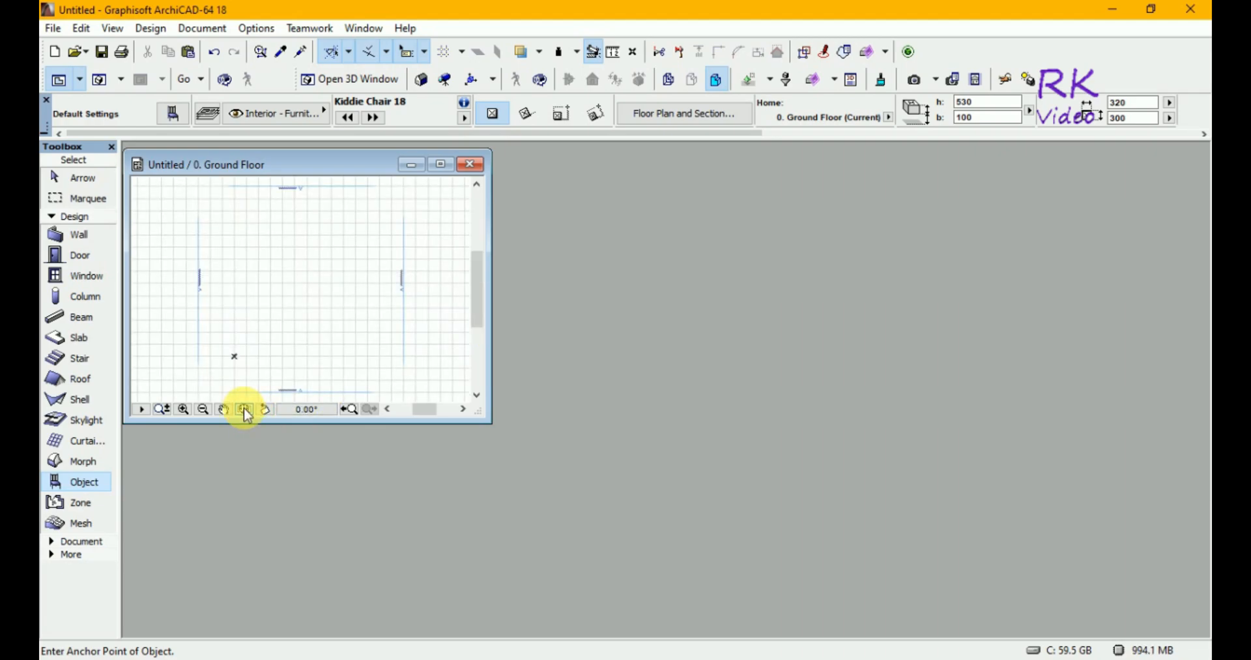
left_click(182, 408)
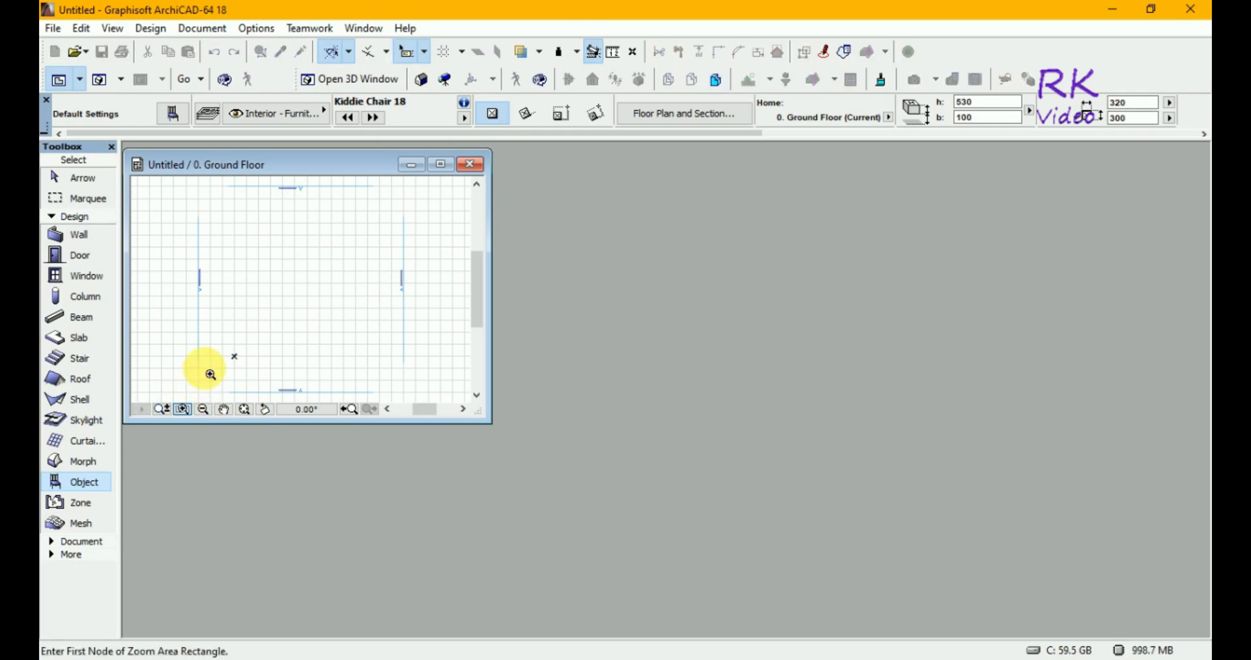
left_click(232, 357)
left_click(246, 369)
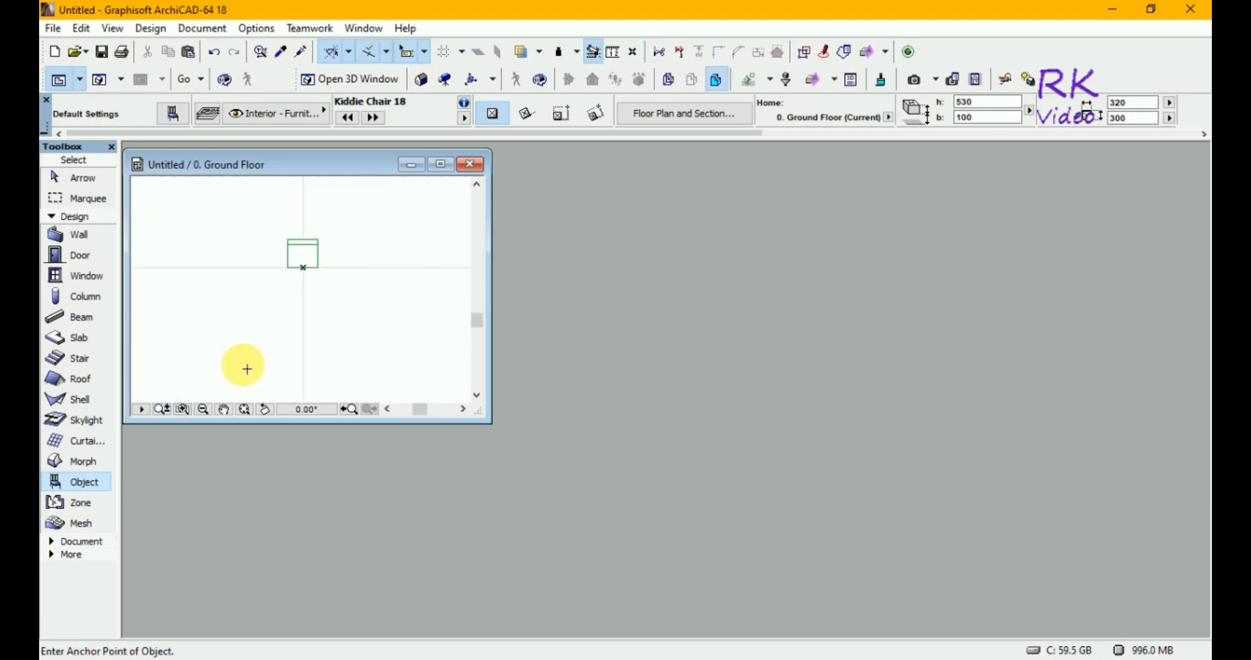
key("Escape")
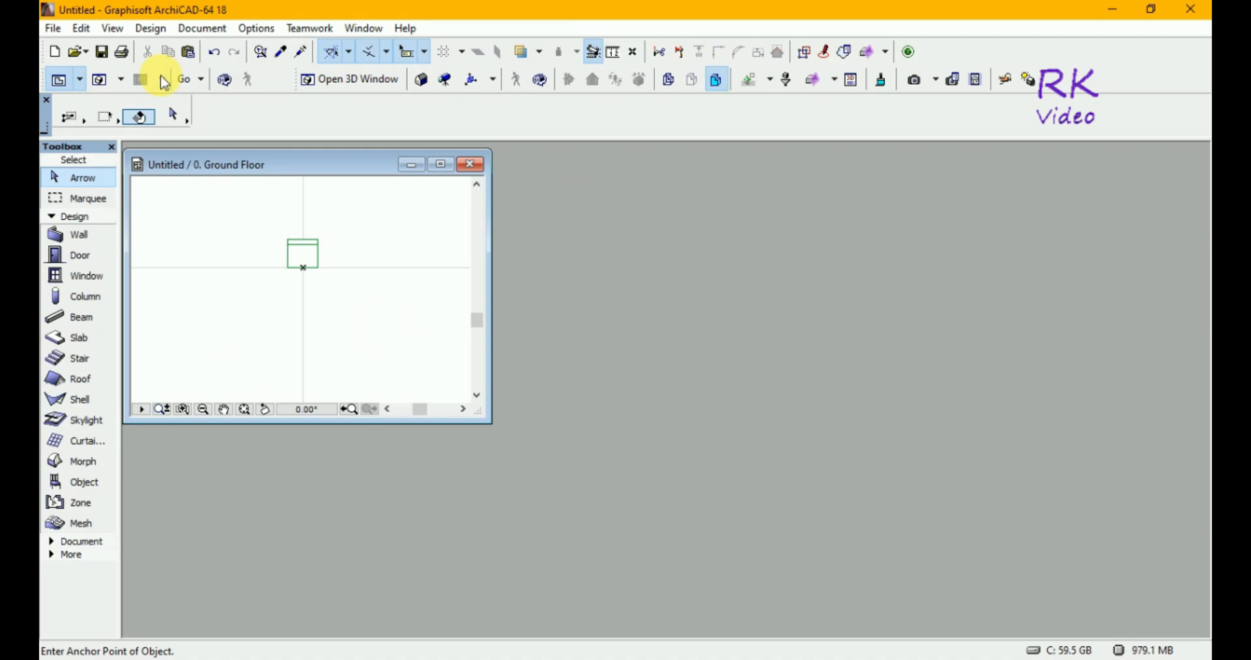
Create a new library object, place its editor beside the floor plan window, and show its 3D script.
left_click(54, 29)
mouse_move(179, 299)
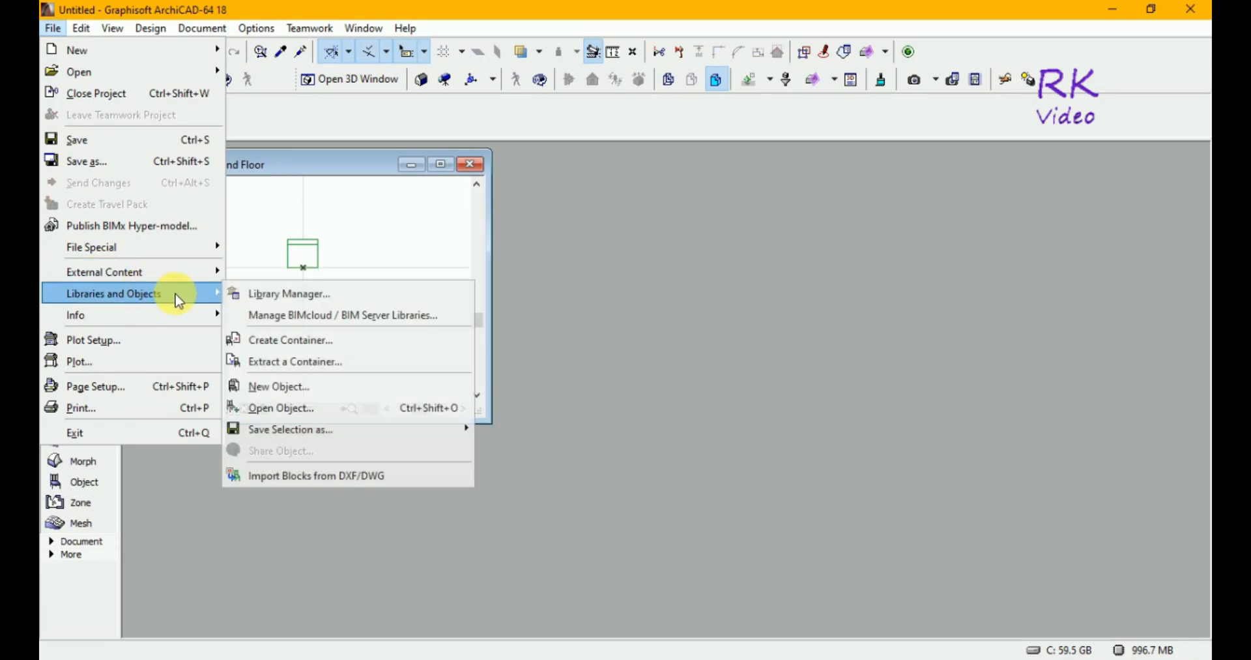
left_click(273, 388)
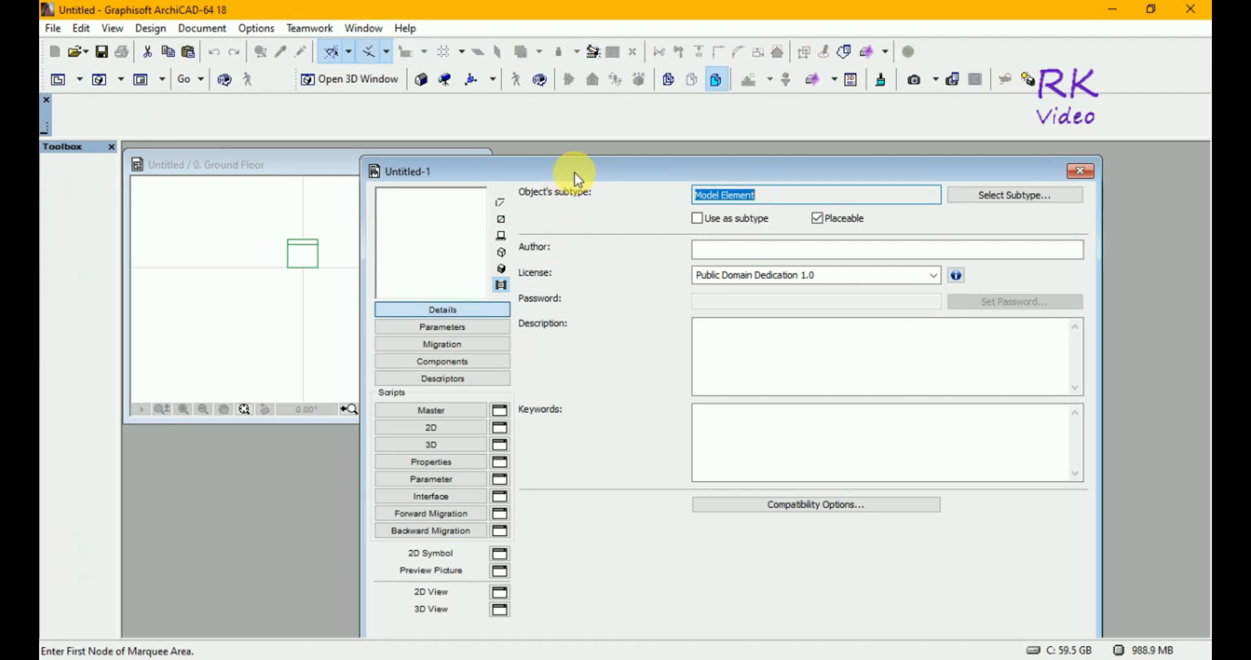
left_click_drag(573, 172, 720, 170)
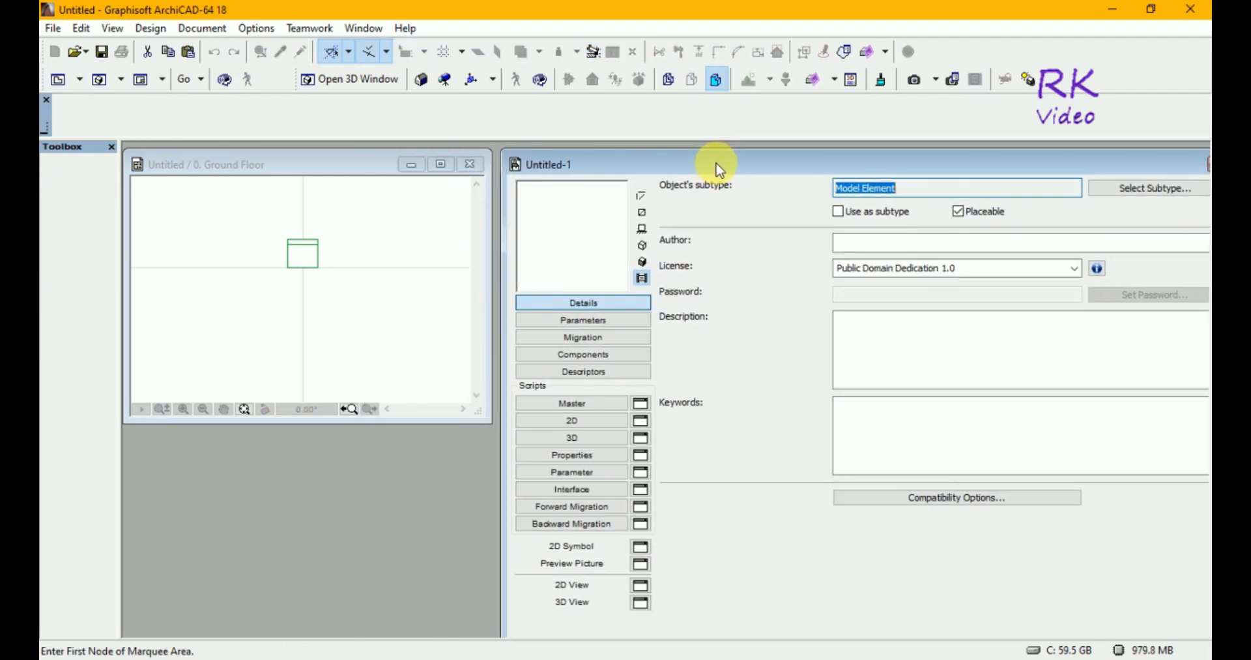
left_click(607, 442)
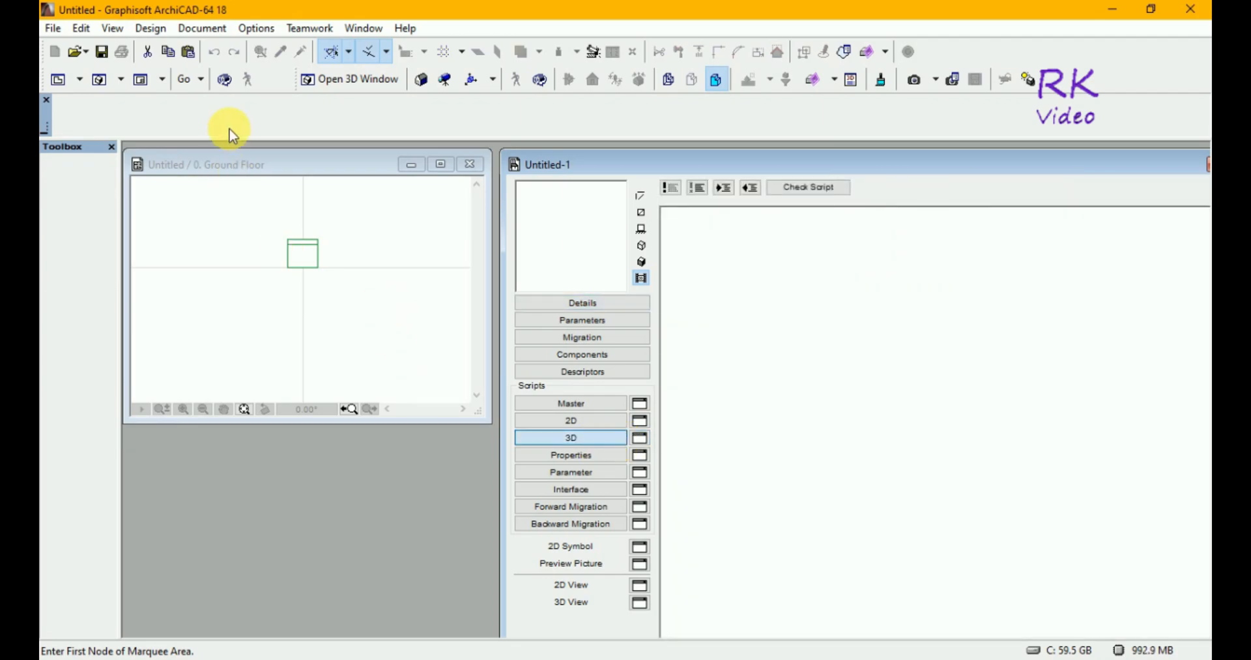
Select the kiddie chair in the ground floor plan with a selection rectangle around it.
left_click(240, 167)
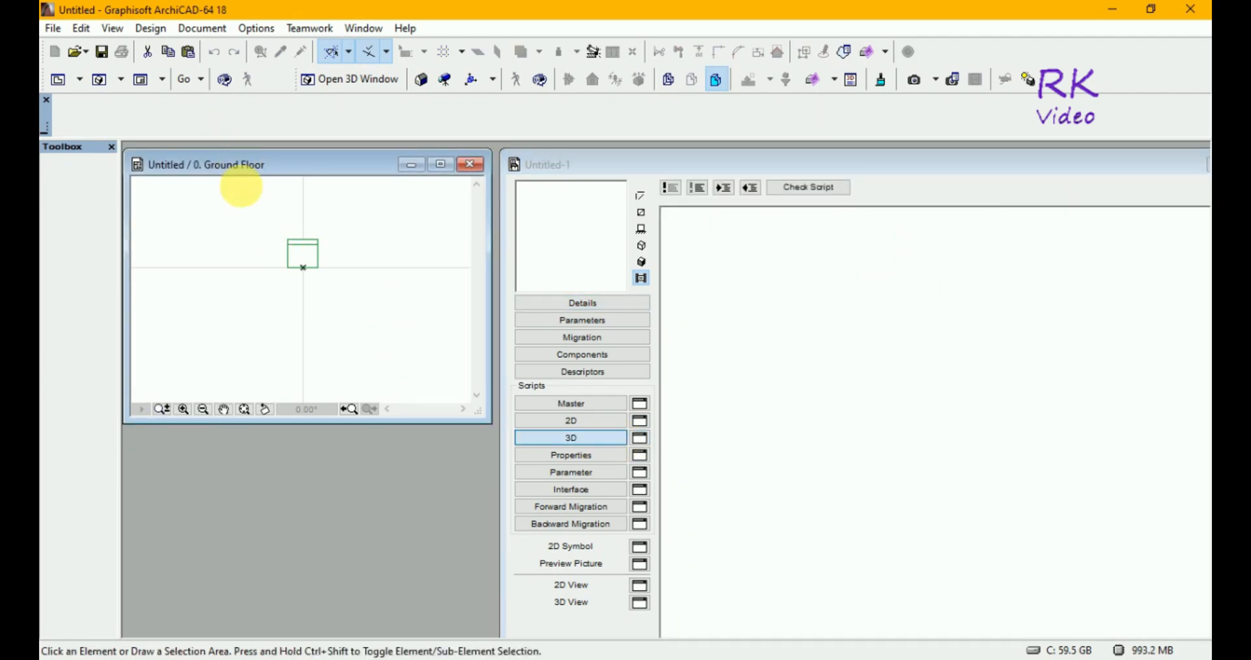
left_click(273, 229)
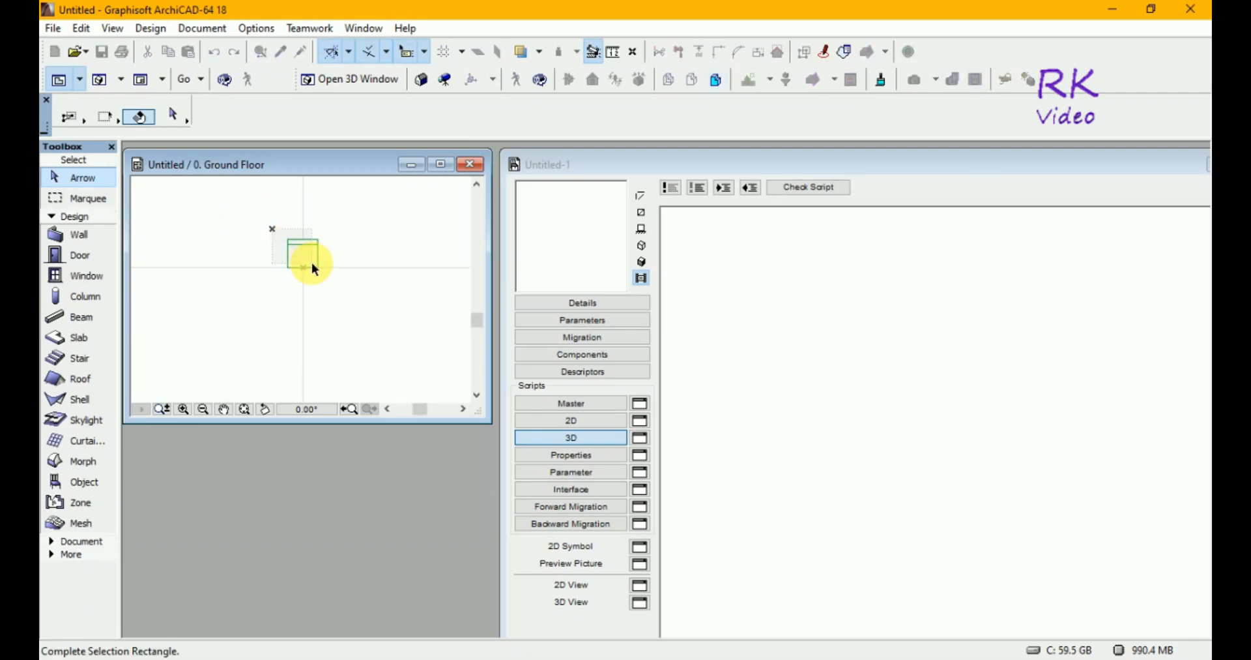
left_click(339, 280)
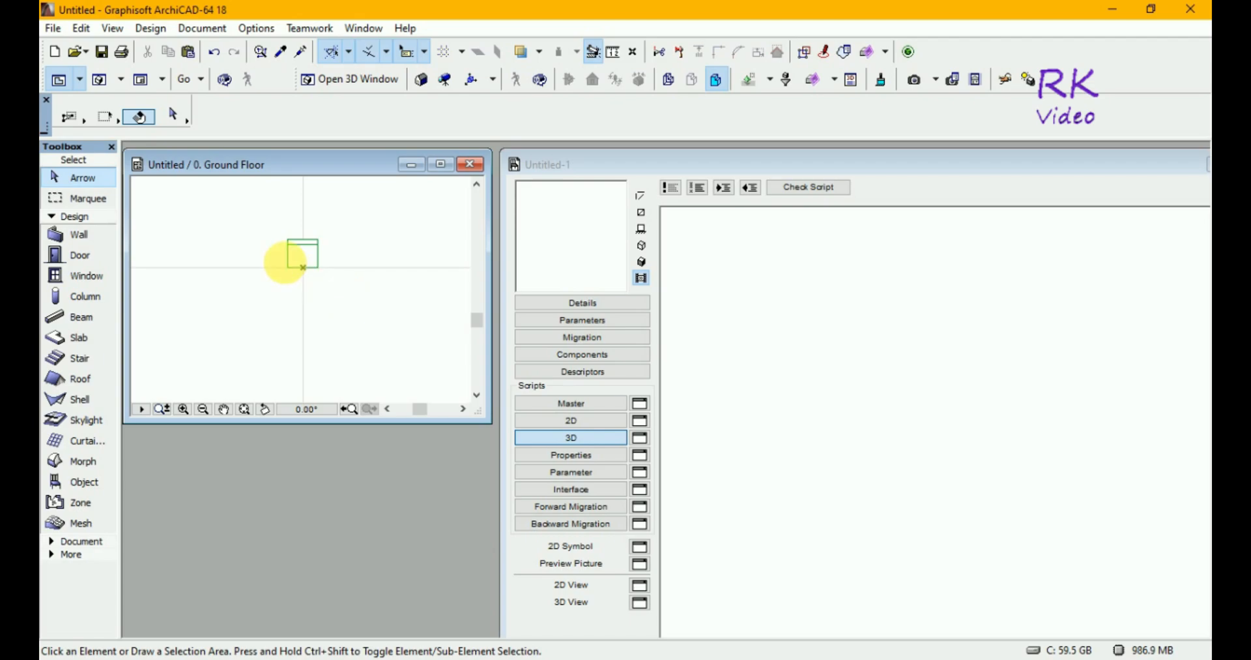
left_click(271, 226)
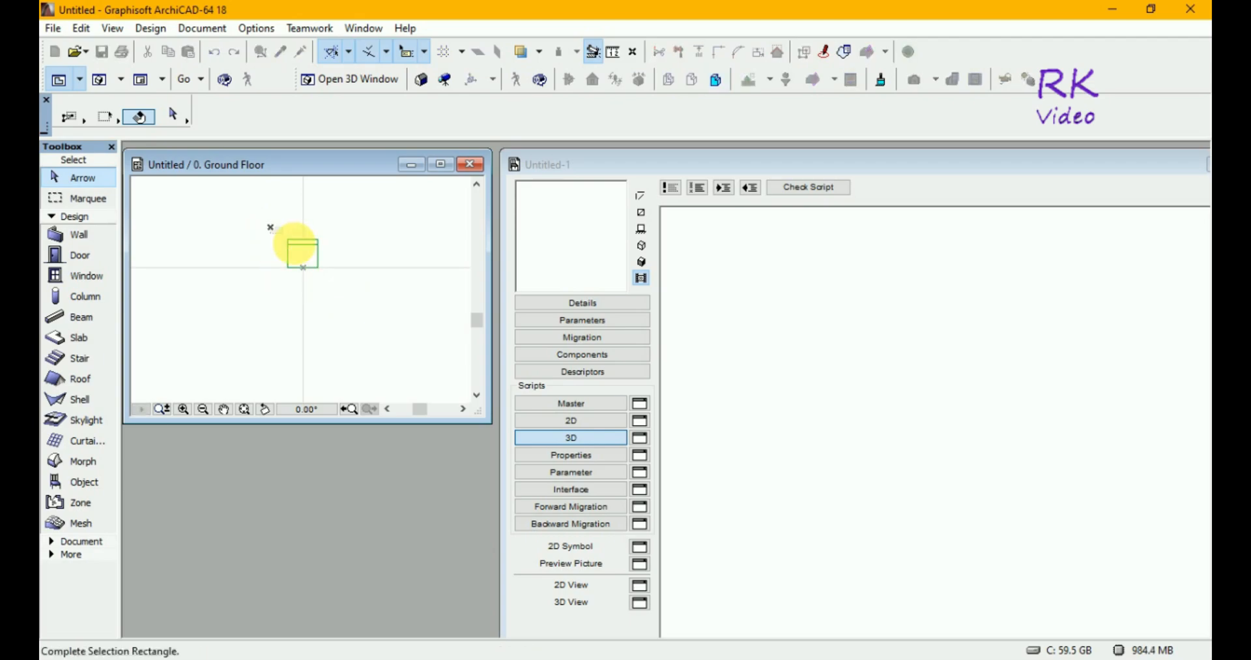
left_click(339, 291)
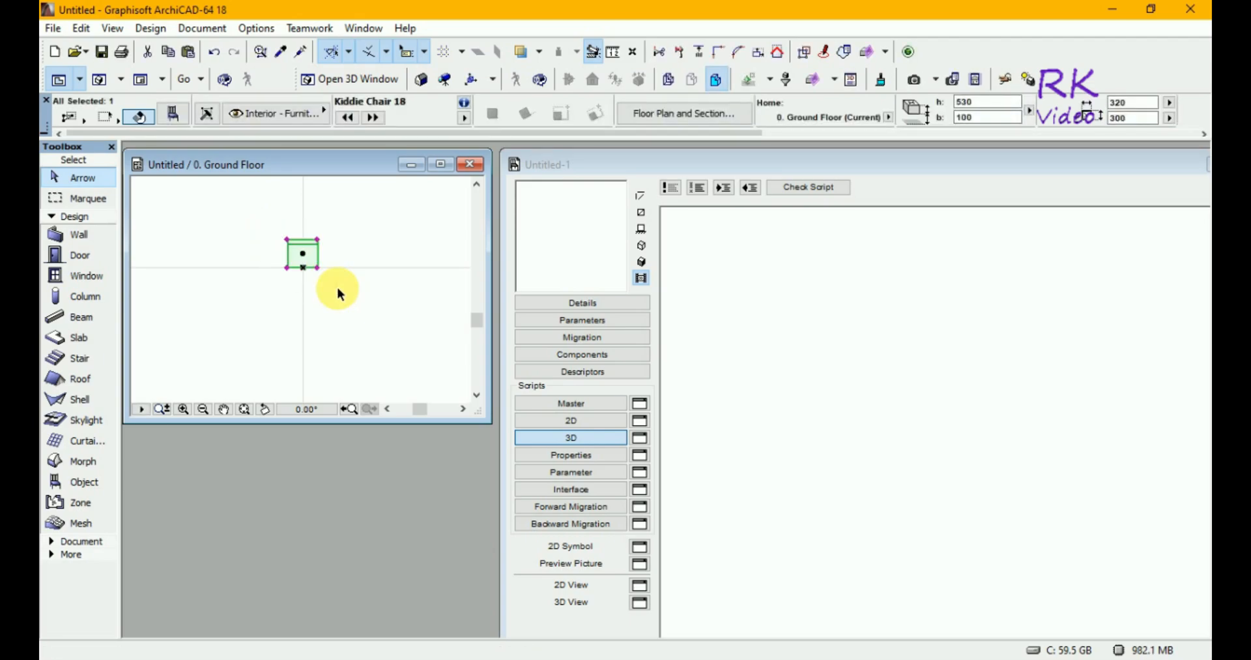
Carry the kiddie chair from the floor plan into the empty 3D script so its GDL code is inserted there.
left_click(305, 259)
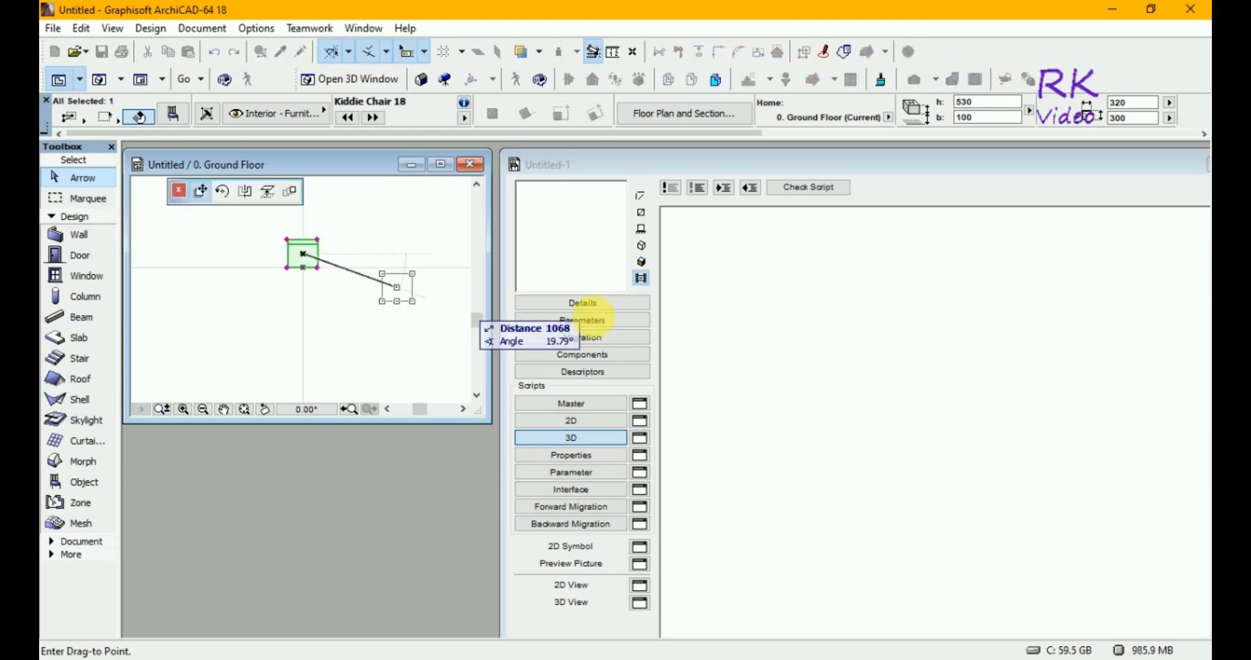
left_click(807, 338)
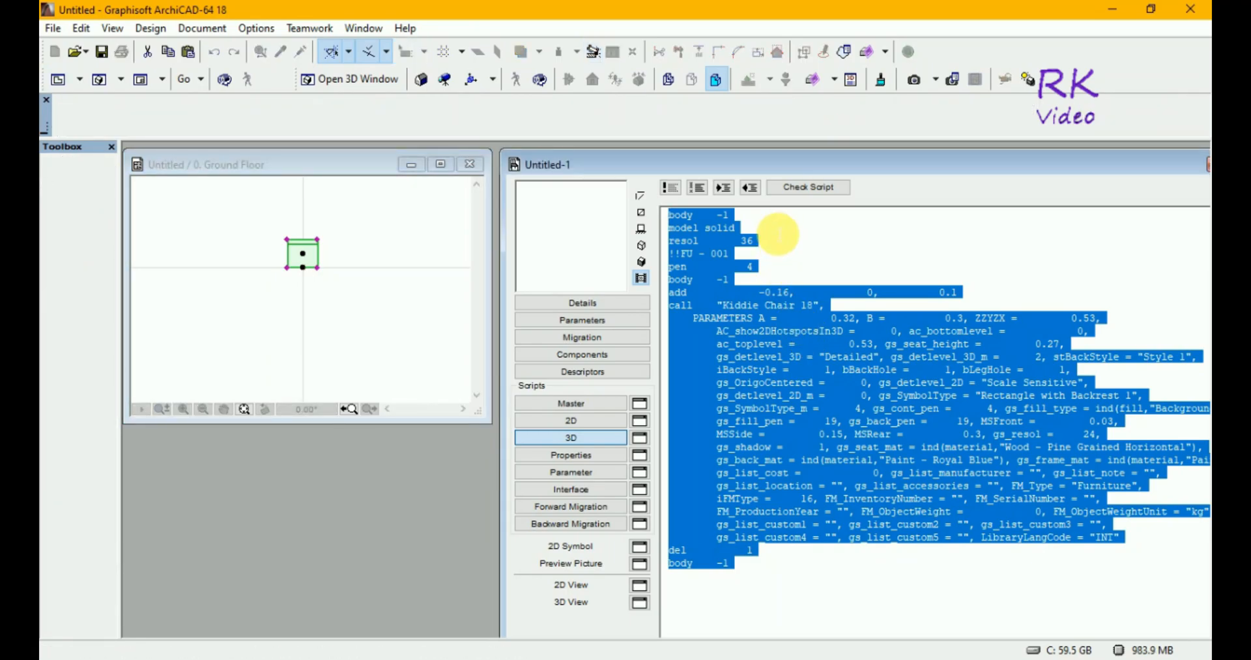
left_click(777, 231)
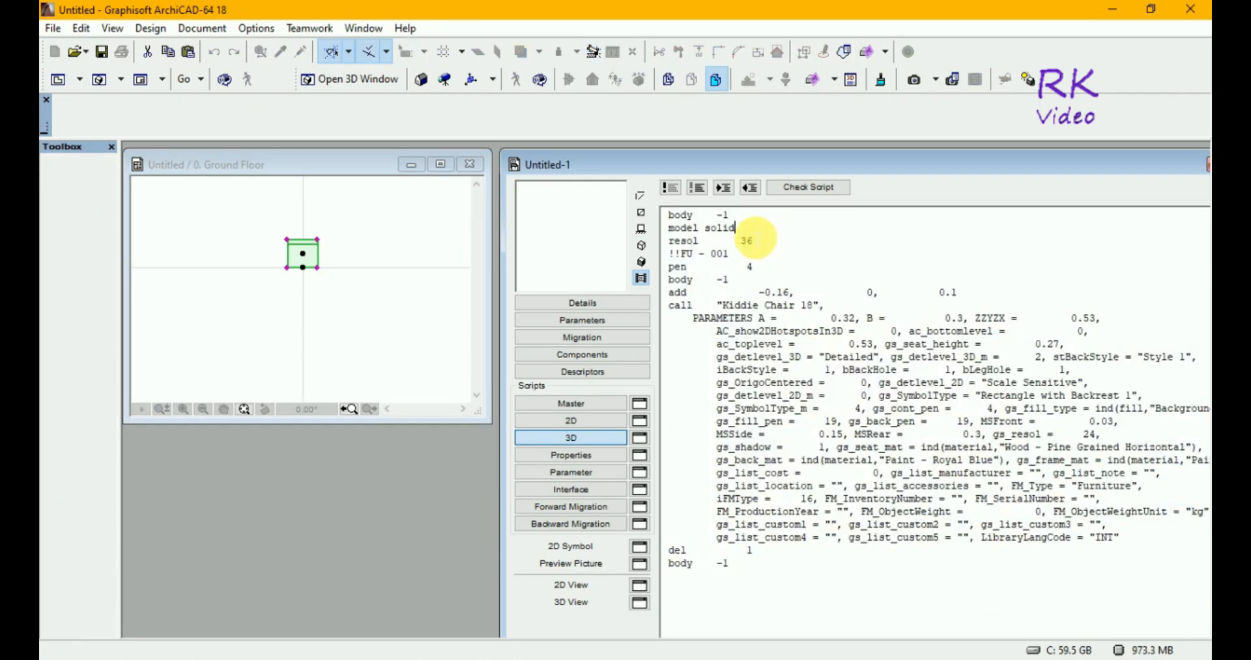
Delete the opening "body -1" and "model solid" lines from the 3D script, and check the script, stopping at the parameter warning.
left_click_drag(736, 230, 668, 215)
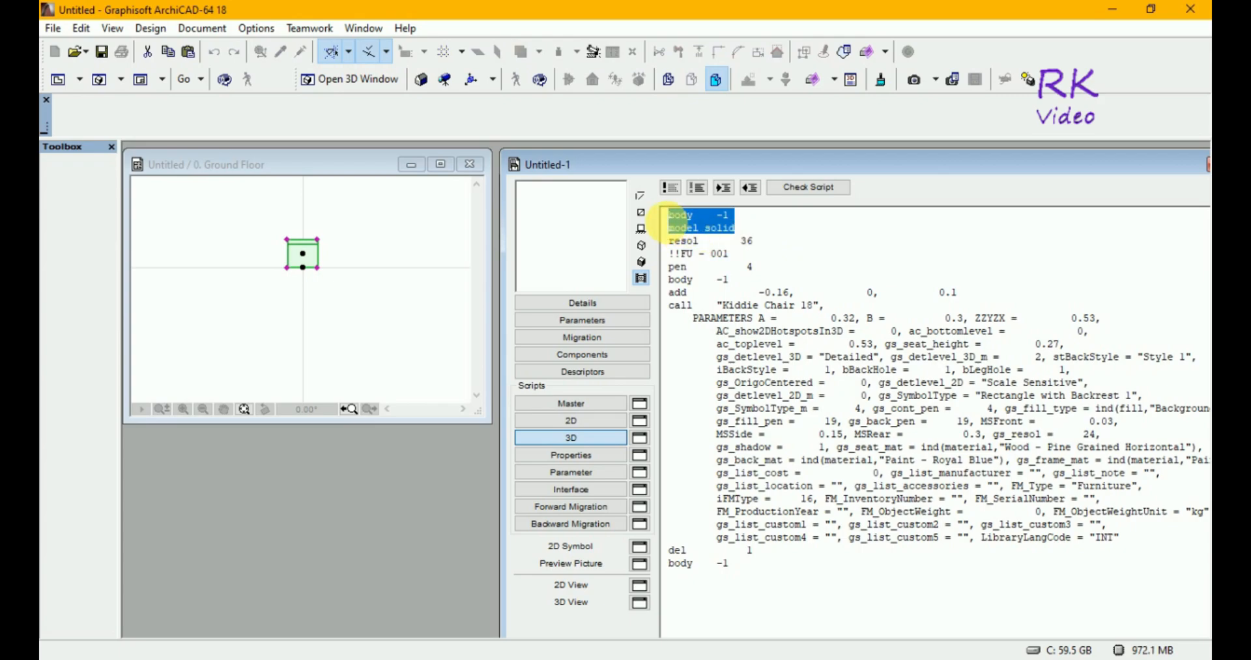
key("Delete")
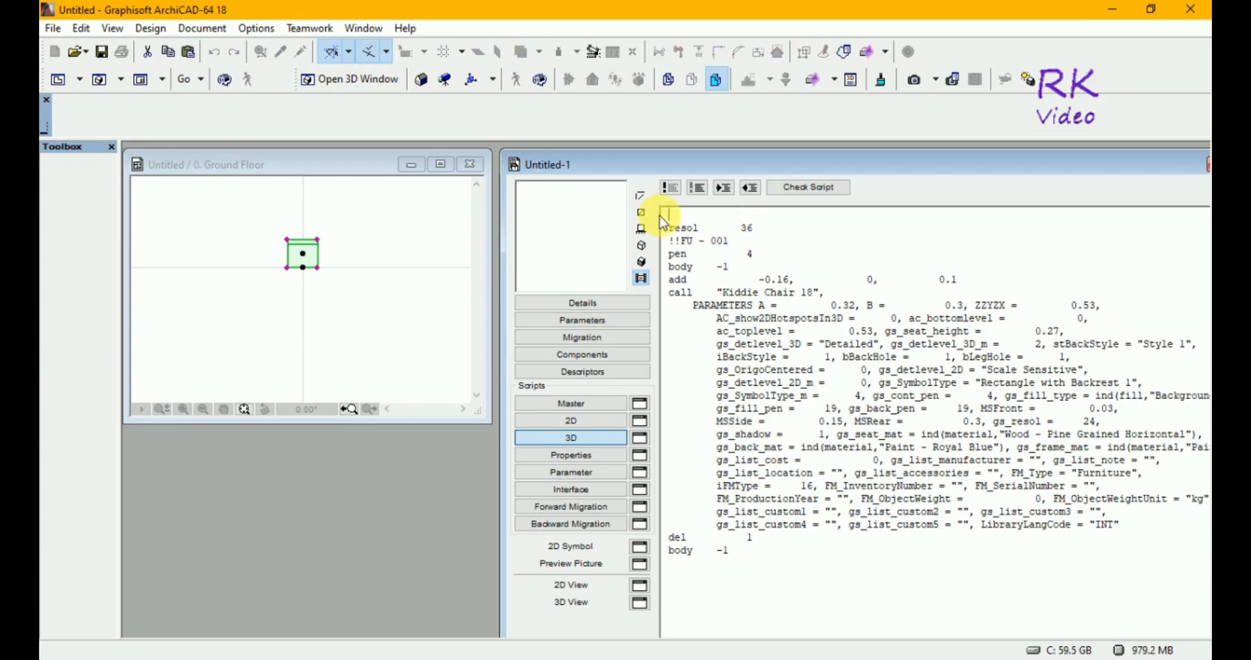
left_click(790, 189)
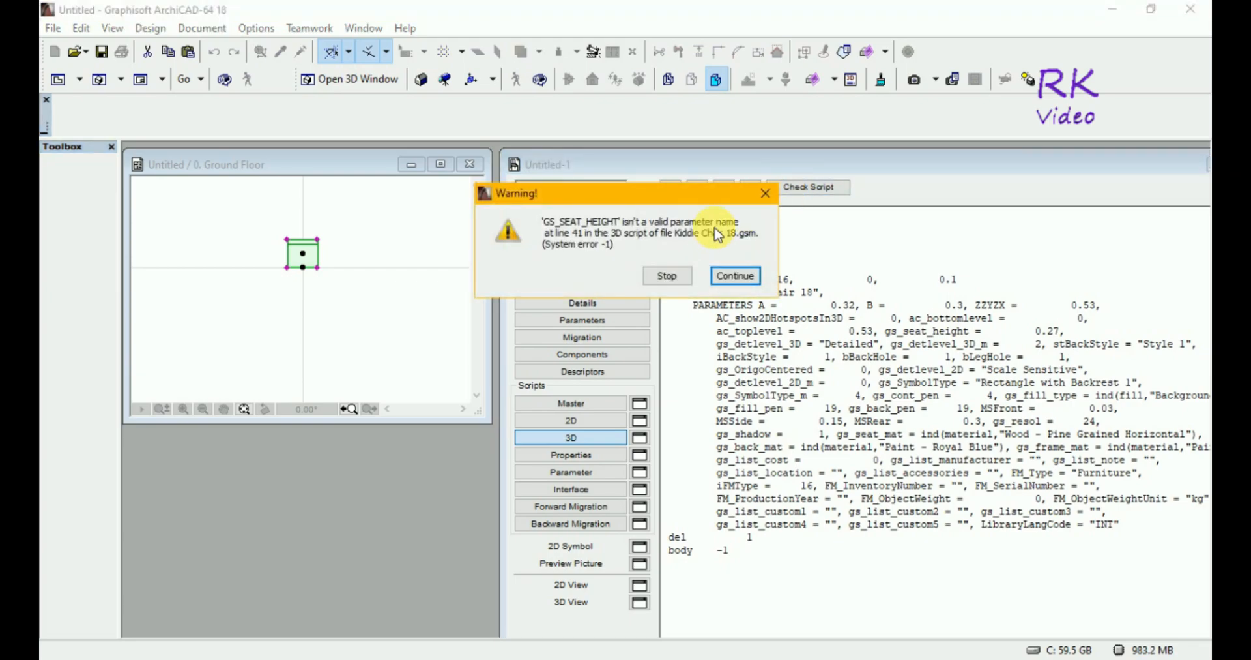
left_click(668, 276)
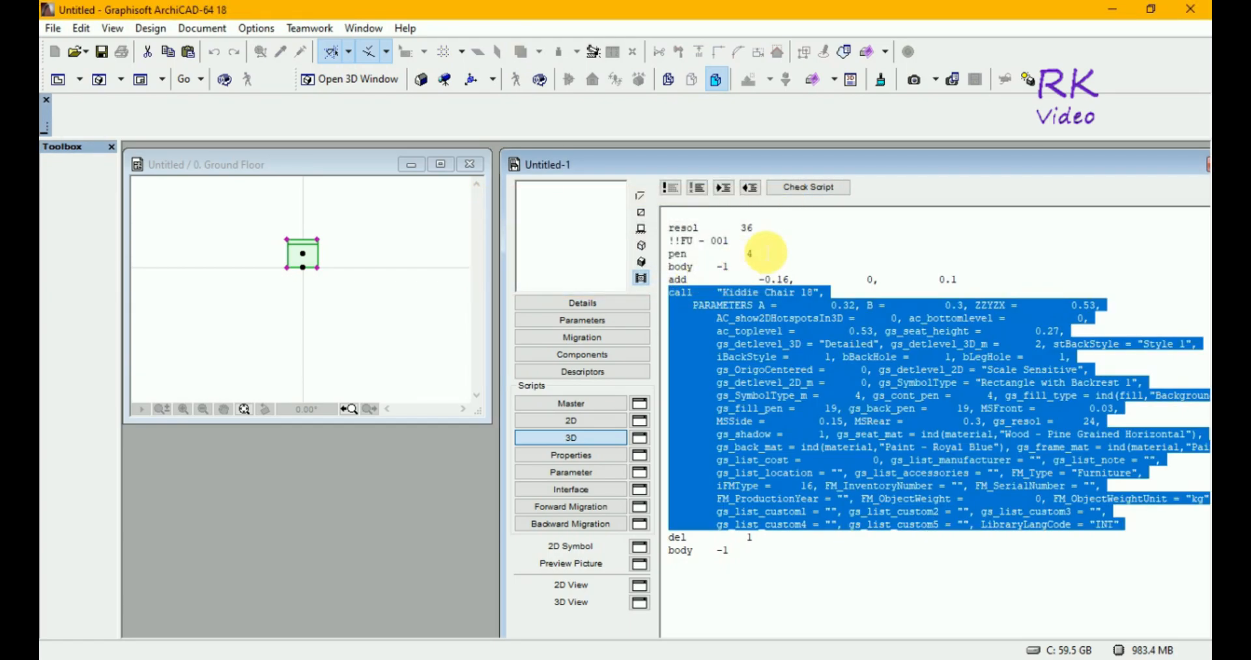
left_click(768, 234)
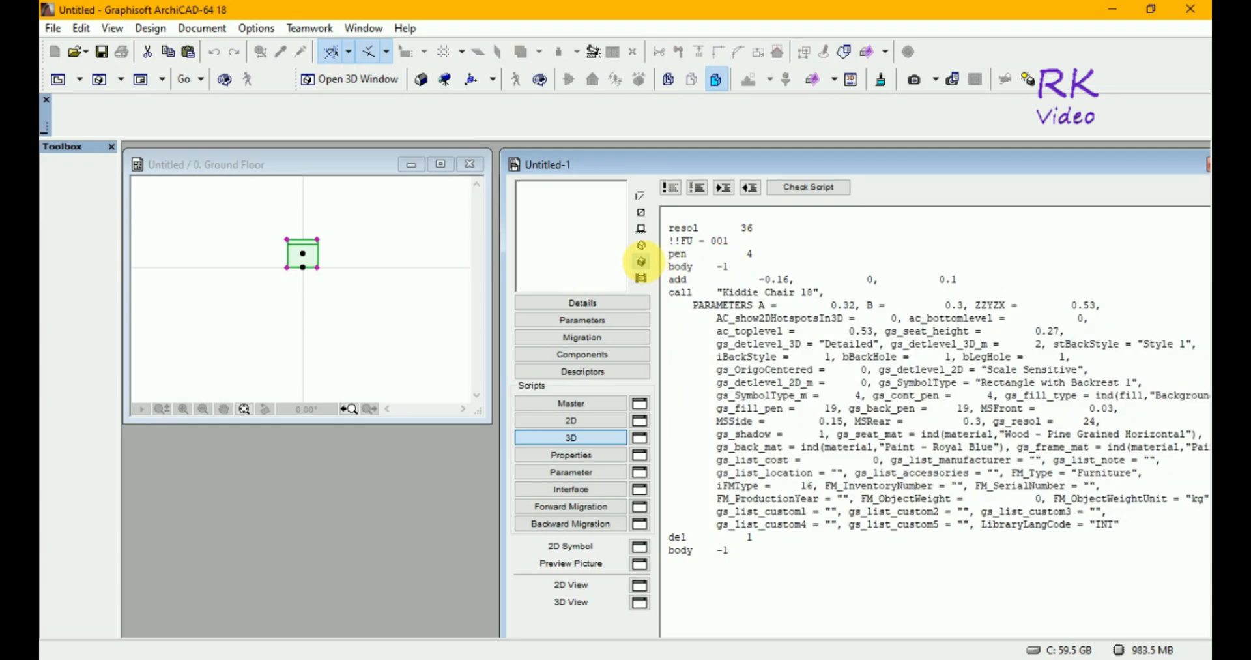
Show the shaded 3D preview of the new object and open its separate 3D View window.
left_click(642, 262)
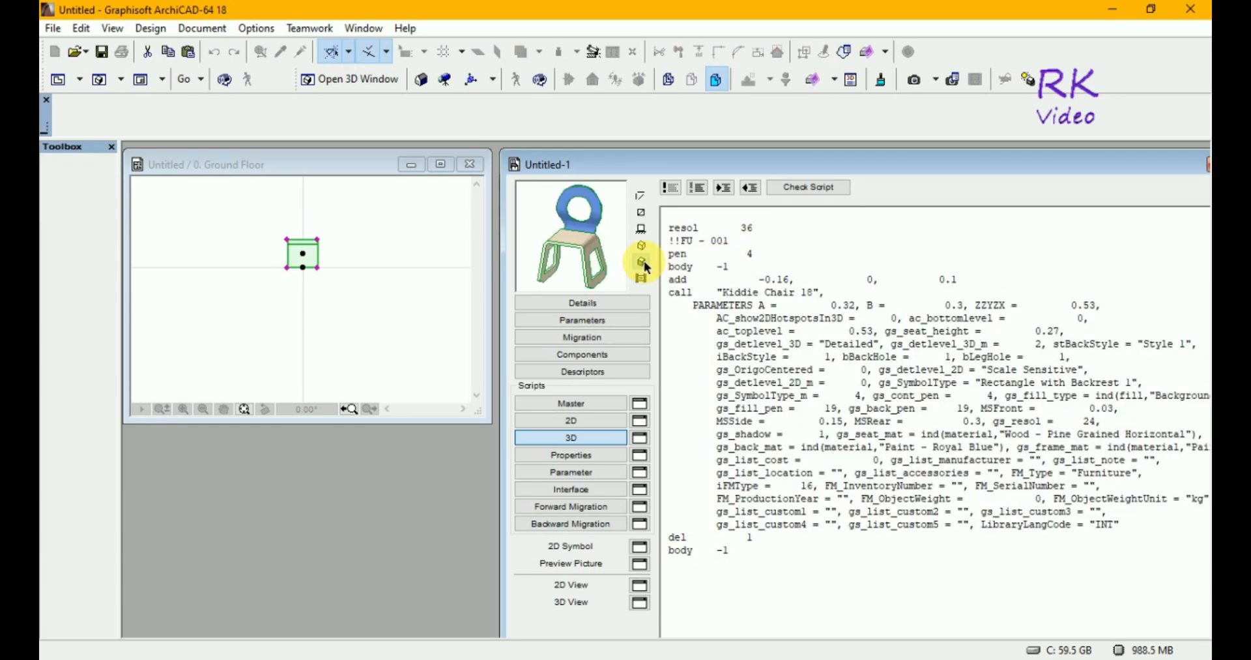
left_click(640, 602)
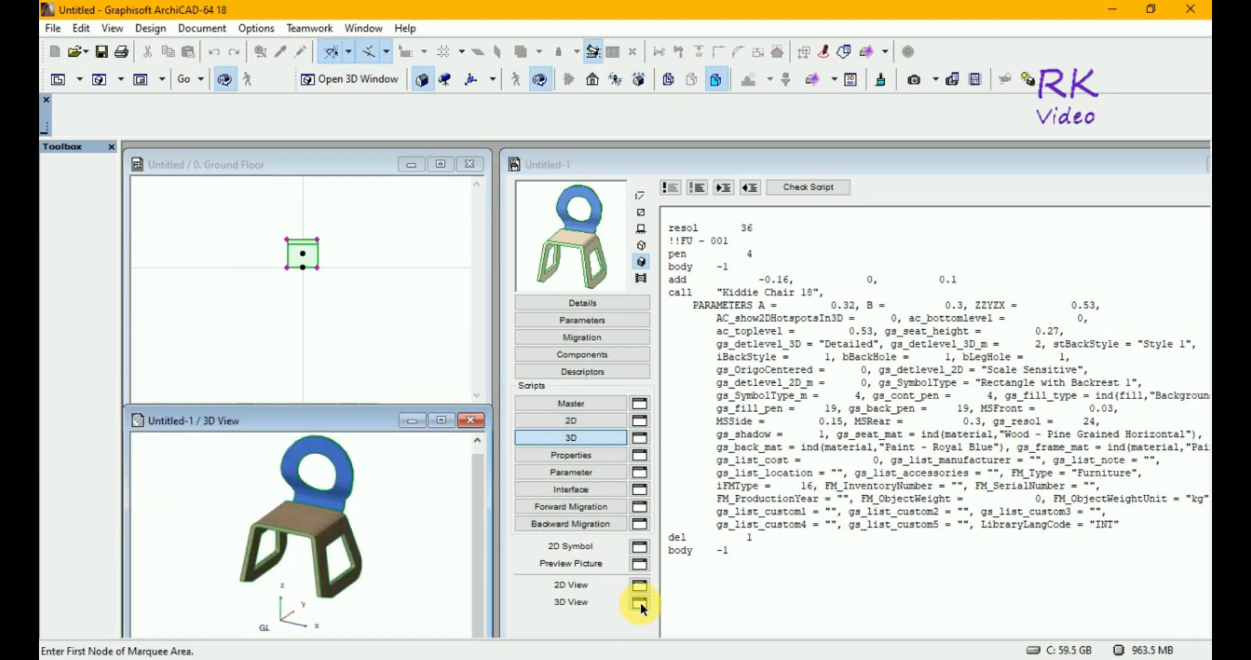